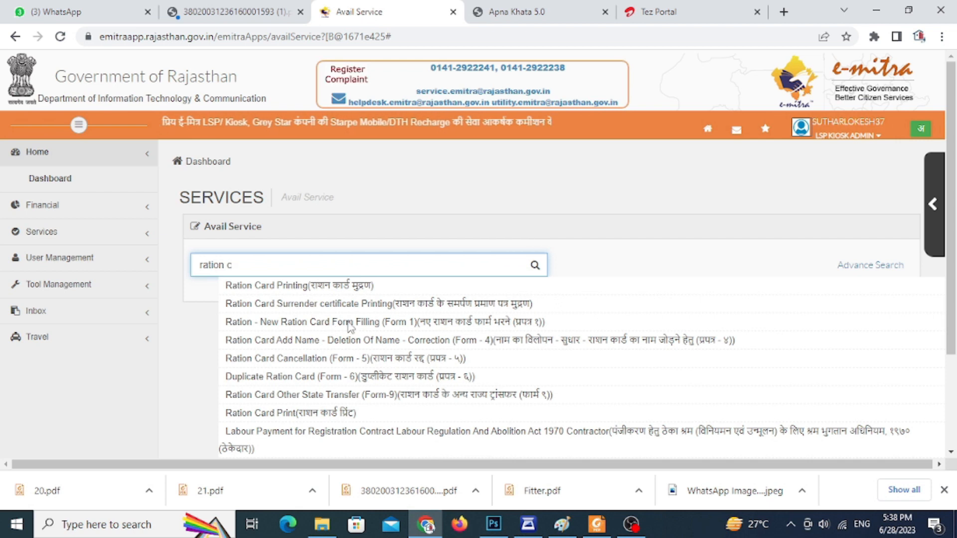
Open the Ration - New Ration Card Form Filling (Form 1) service from the search suggestions.
{"action": "left_click", "coordinate": [480, 326]}
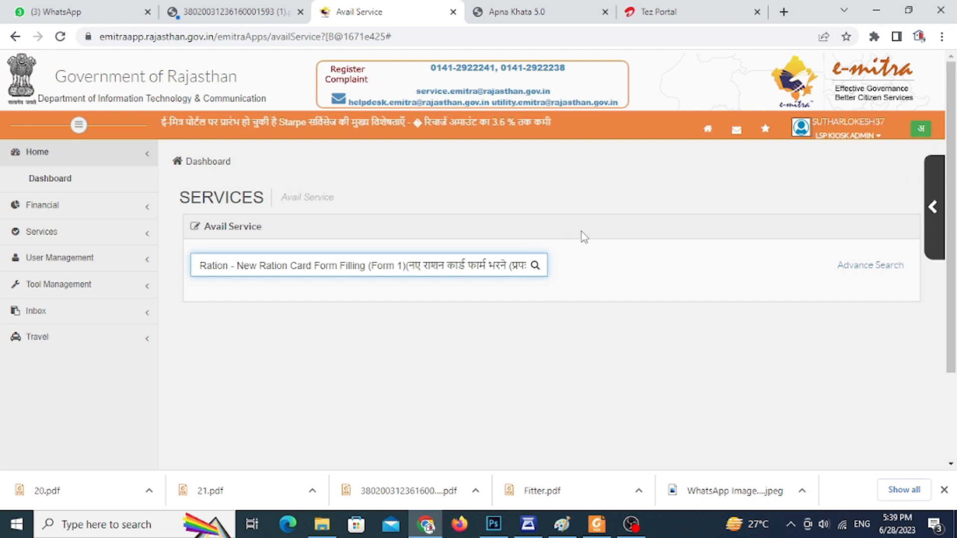
{"action": "key", "text": "Return"}
{"action": "left_click", "coordinate": [647, 166]}
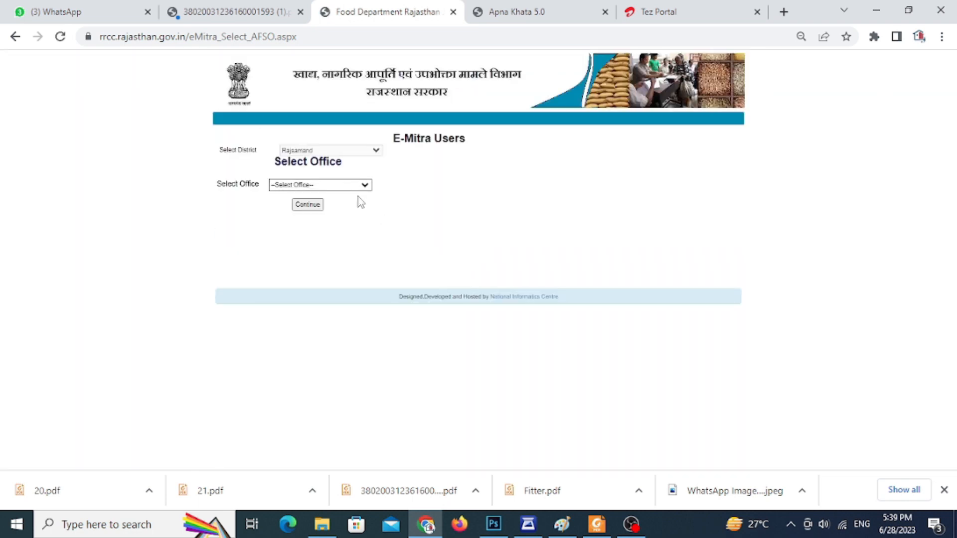
Select विकास अधिकारी देलवाड़ा as the office and continue to the applicant receipt form.
{"action": "left_click", "coordinate": [355, 186]}
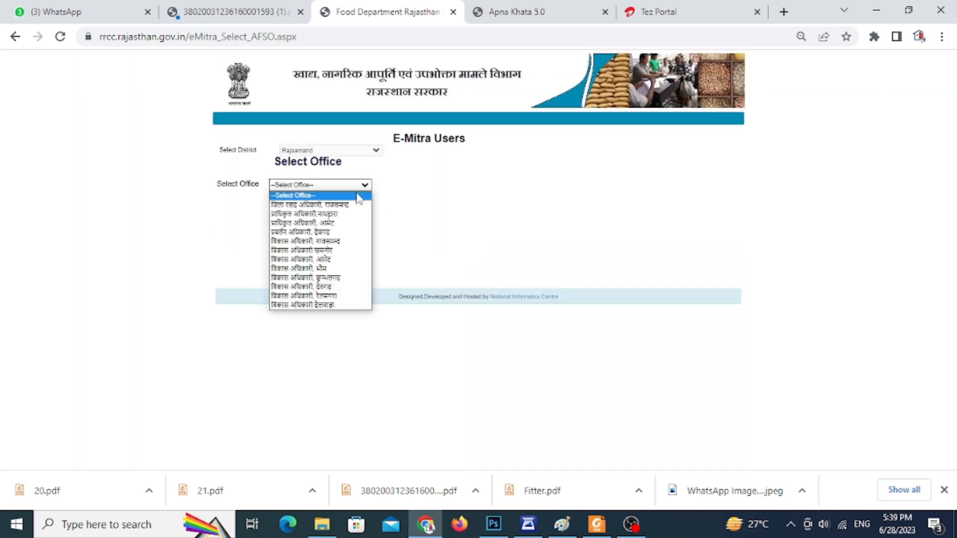
{"action": "left_click", "coordinate": [336, 305]}
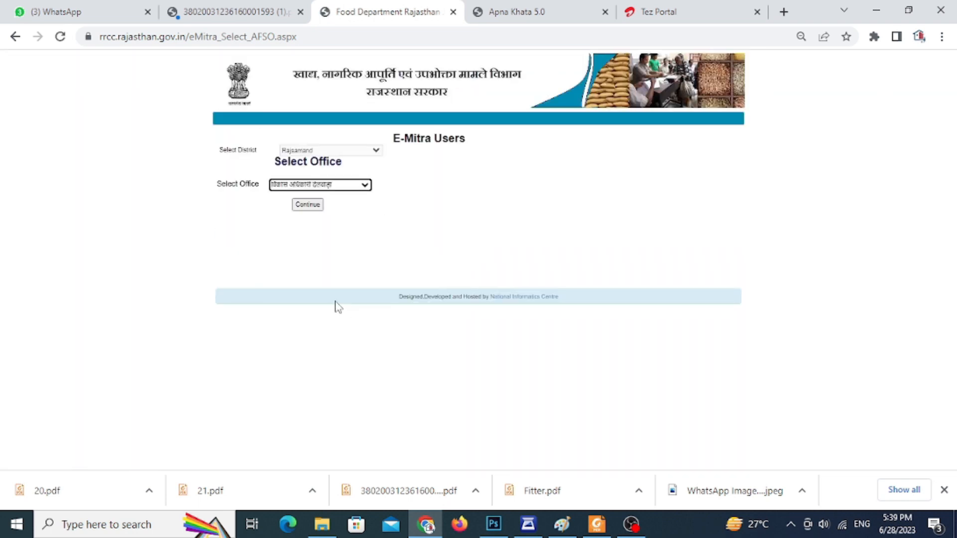
{"action": "left_click", "coordinate": [315, 205]}
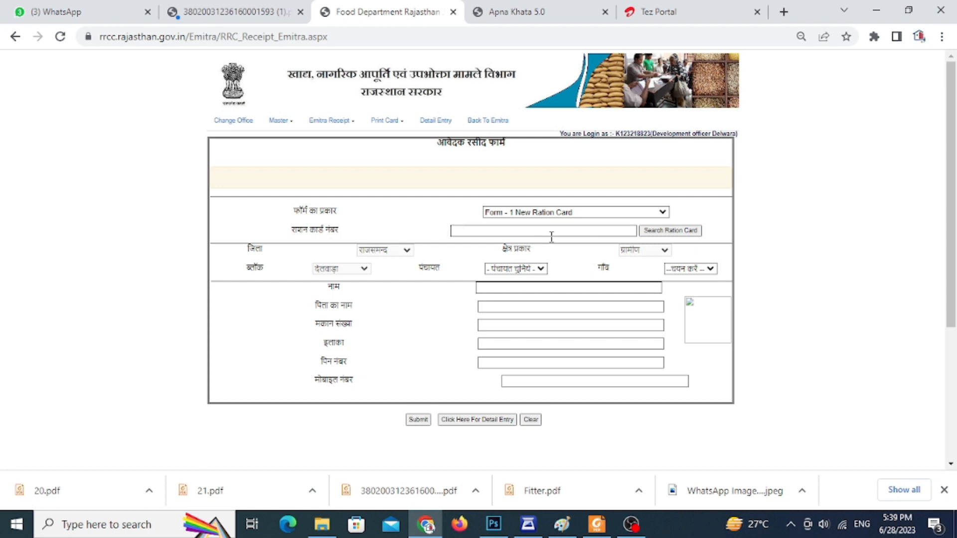
Choose the applicant's panchayat and village in the receipt form.
{"action": "left_click", "coordinate": [524, 269]}
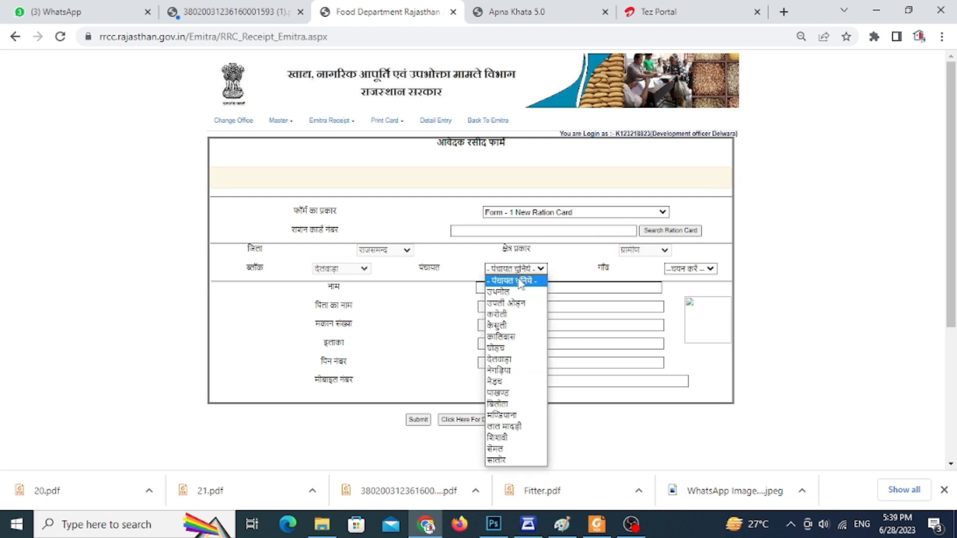
{"action": "left_click", "coordinate": [508, 404]}
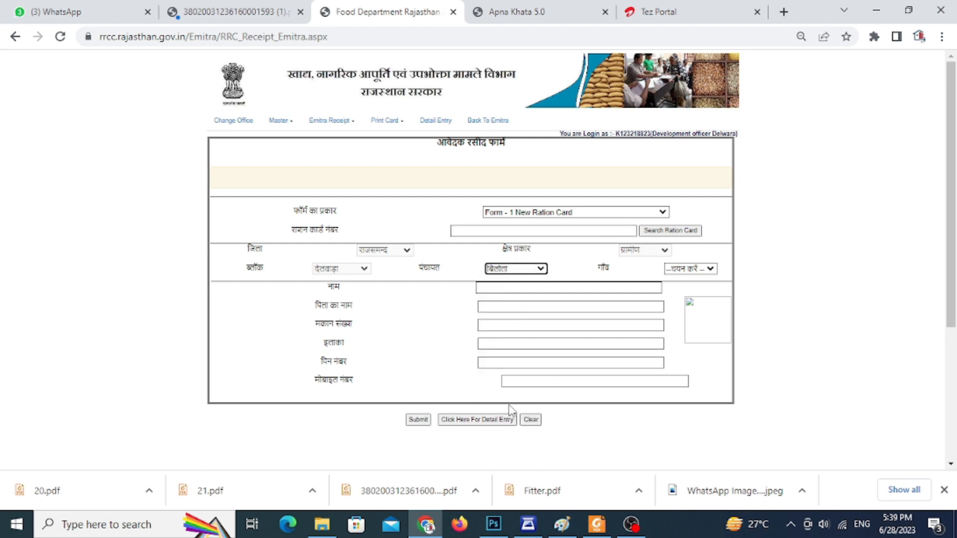
{"action": "left_click", "coordinate": [690, 269]}
{"action": "left_click", "coordinate": [676, 348]}
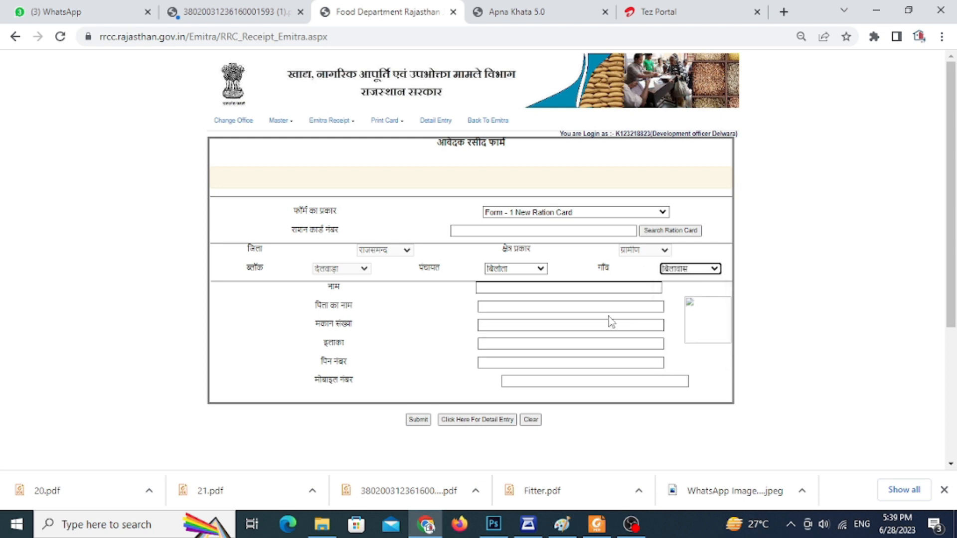
Enter the applicant's full name in Hindi in the receipt form.
{"action": "left_click", "coordinate": [529, 291]}
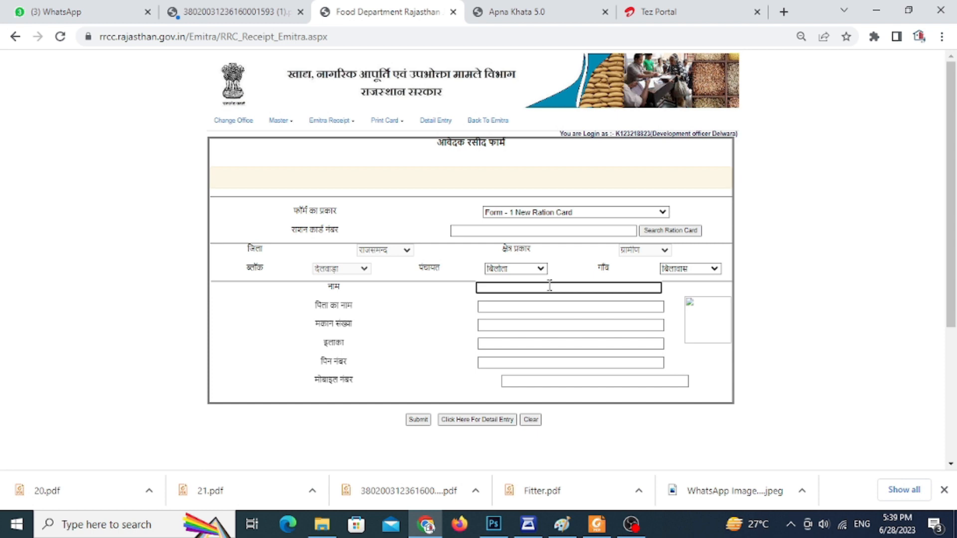
{"action": "key", "text": "alt+shift"}
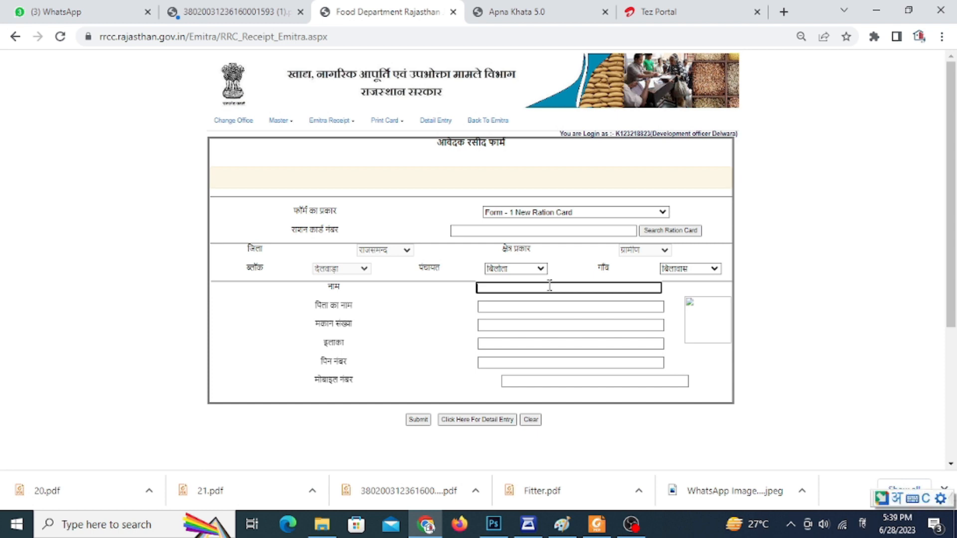
{"action": "type", "text": "ishwar"}
{"action": "key", "text": "space"}
{"action": "key", "text": "BackSpace"}
{"action": "key", "text": "BackSpace"}
{"action": "key", "text": "BackSpace"}
{"action": "key", "text": "BackSpace"}
{"action": "key", "text": "BackSpace"}
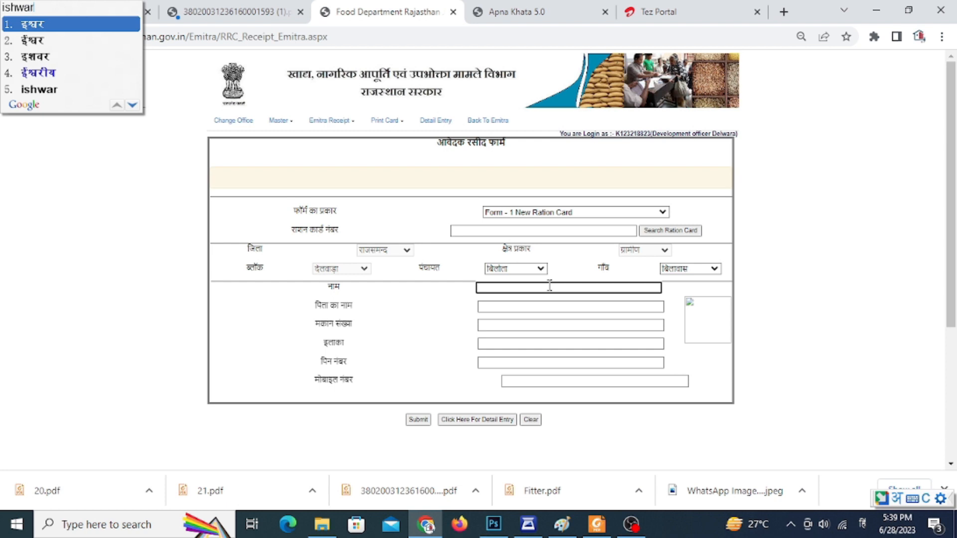
{"action": "key", "text": "Down"}
{"action": "key", "text": "space"}
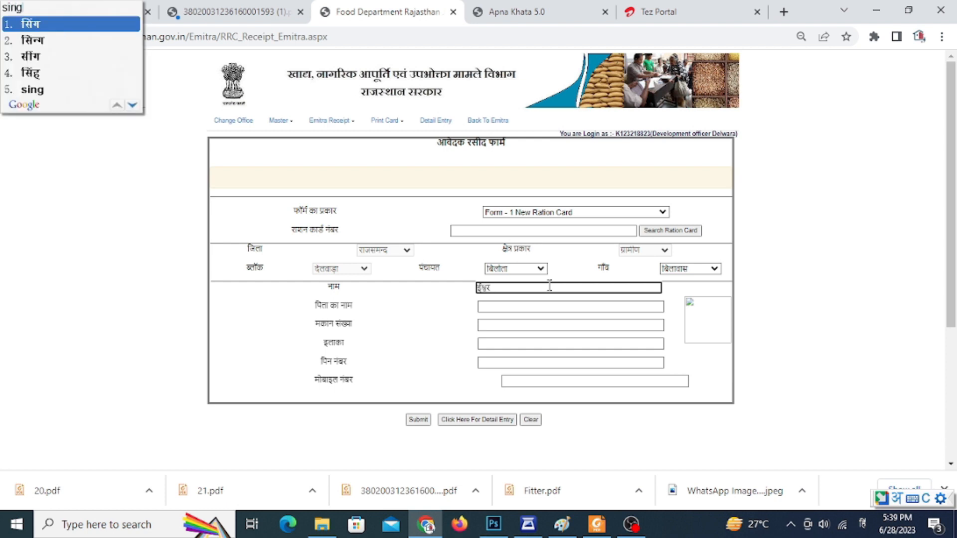
{"action": "key", "text": "space"}
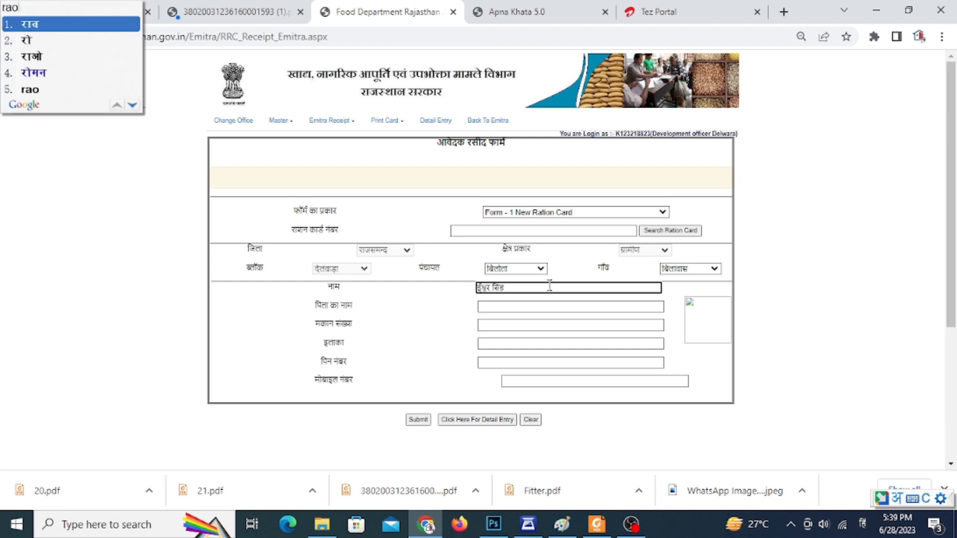
{"action": "key", "text": "space"}
Enter the name of the applicant's father in Hindi.
{"action": "left_click", "coordinate": [551, 306]}
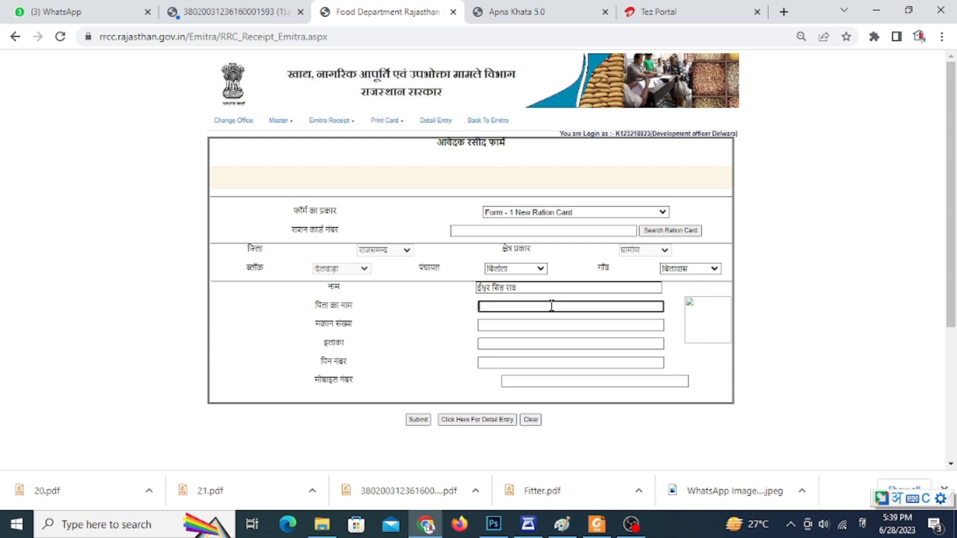
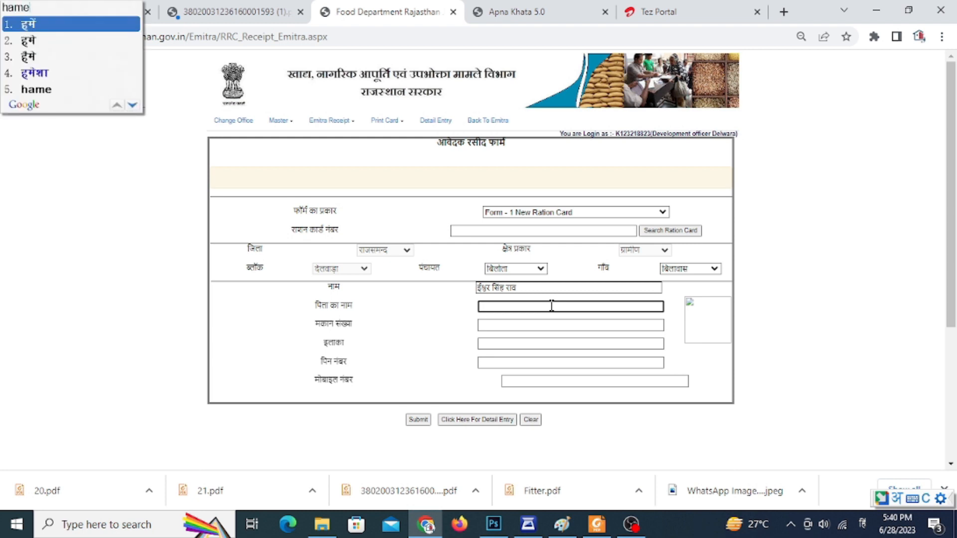
{"action": "key", "text": "space"}
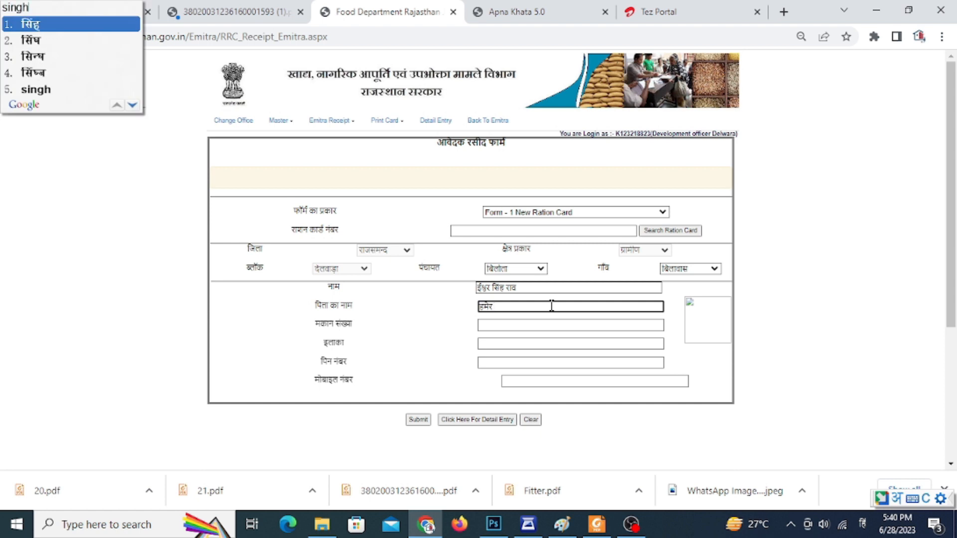
{"action": "key", "text": "space"}
Fill in the applicant's house number, and enter the locality in Hindi.
{"action": "left_click", "coordinate": [527, 325]}
{"action": "left_click", "coordinate": [519, 341]}
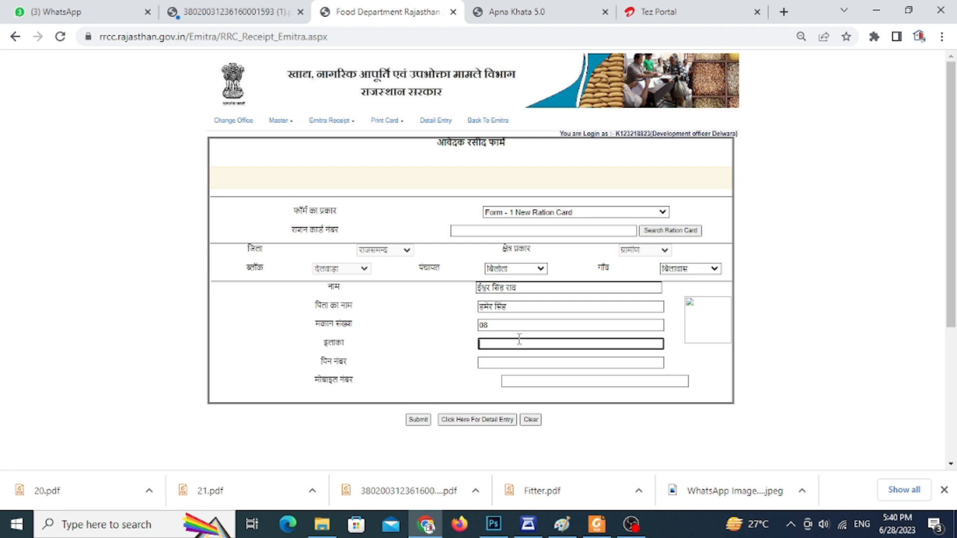
{"action": "key", "text": "alt+shift"}
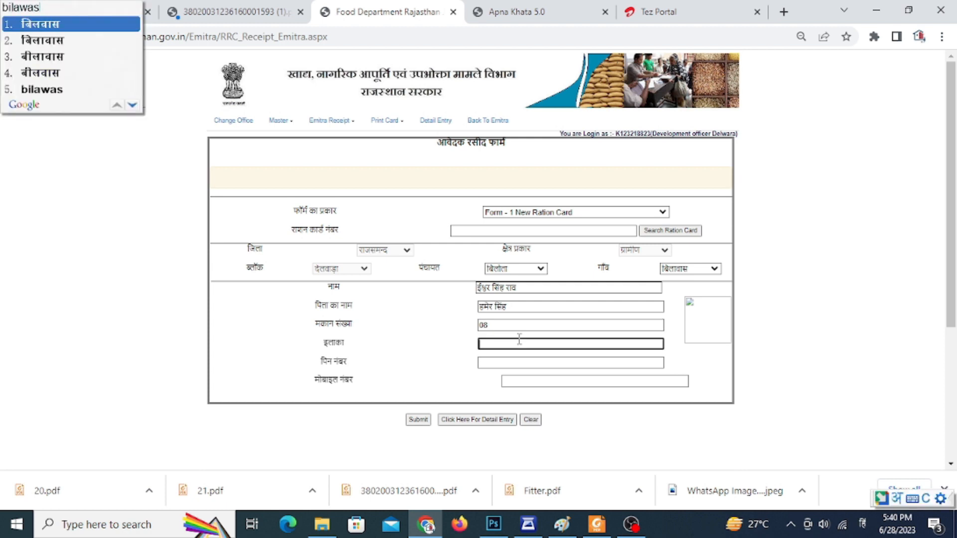
{"action": "key", "text": "space"}
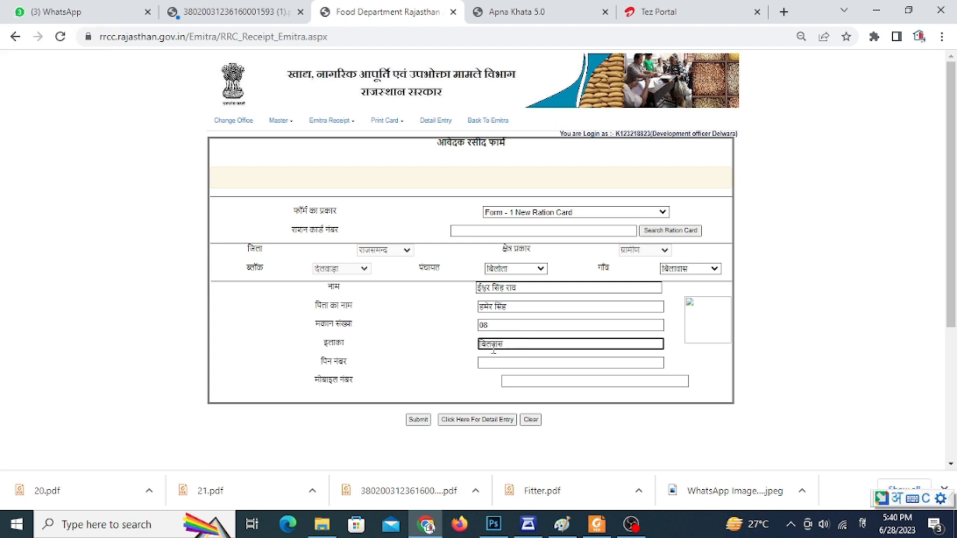
{"action": "key", "text": "BackSpace"}
{"action": "key", "text": "BackSpace"}
{"action": "type", "text": "was"}
{"action": "key", "text": "space"}
Complete the receipt form with the applicant's postal code and mobile number, and submit it.
{"action": "left_click", "coordinate": [504, 364]}
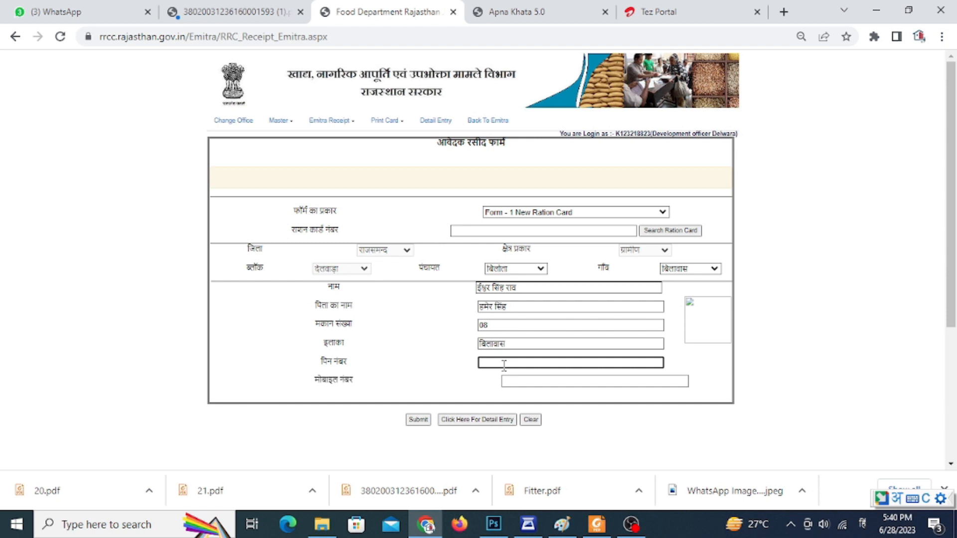
{"action": "key", "text": "alt+shift"}
{"action": "type", "text": "313202"}
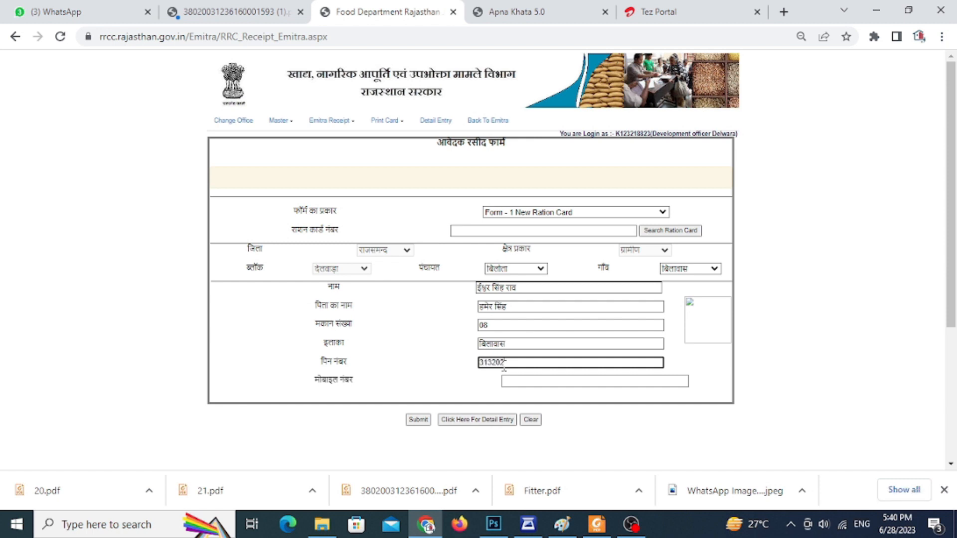
{"action": "left_click", "coordinate": [583, 381]}
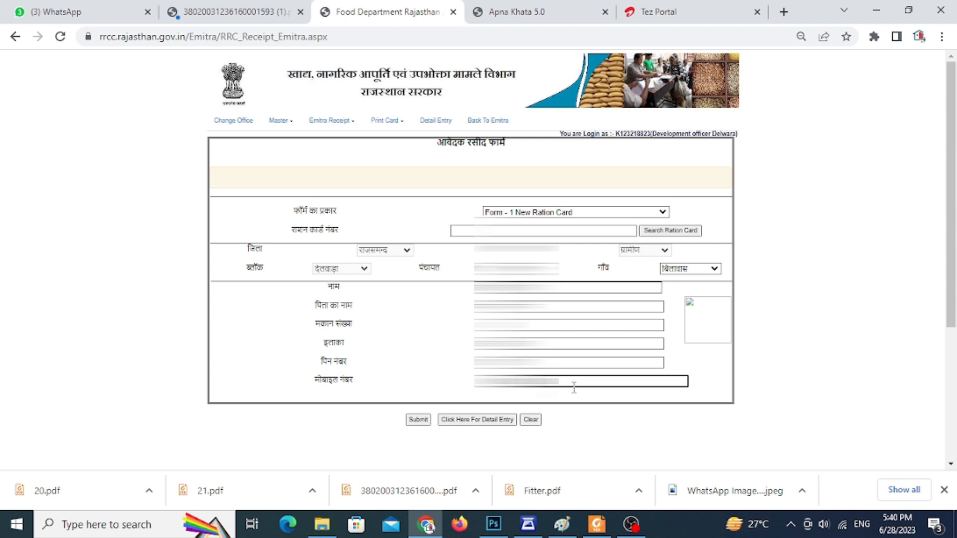
{"action": "left_click", "coordinate": [415, 421]}
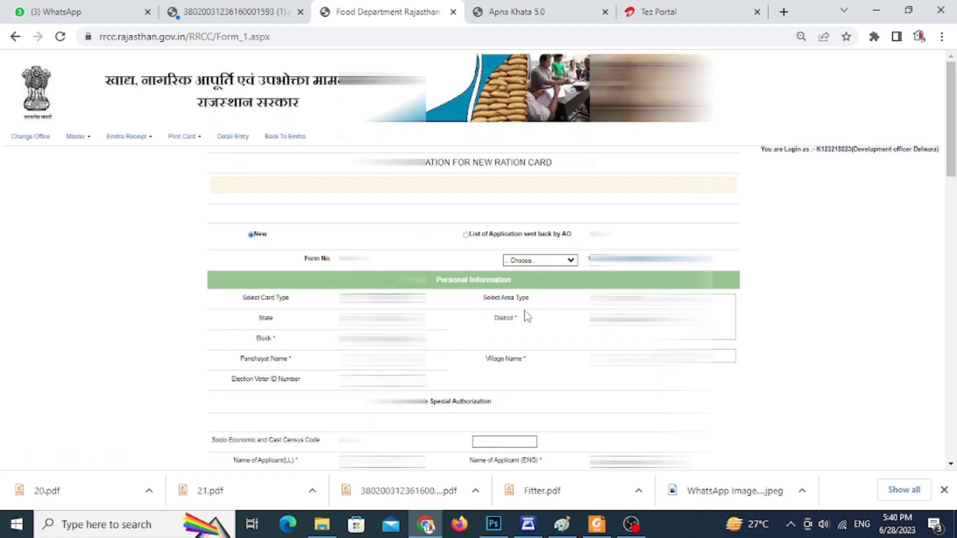
Load the new applicant's entry by choosing their form number in the new ration card application.
{"action": "scroll", "coordinate": [473, 260], "scroll_direction": "down", "scroll_amount": 1}
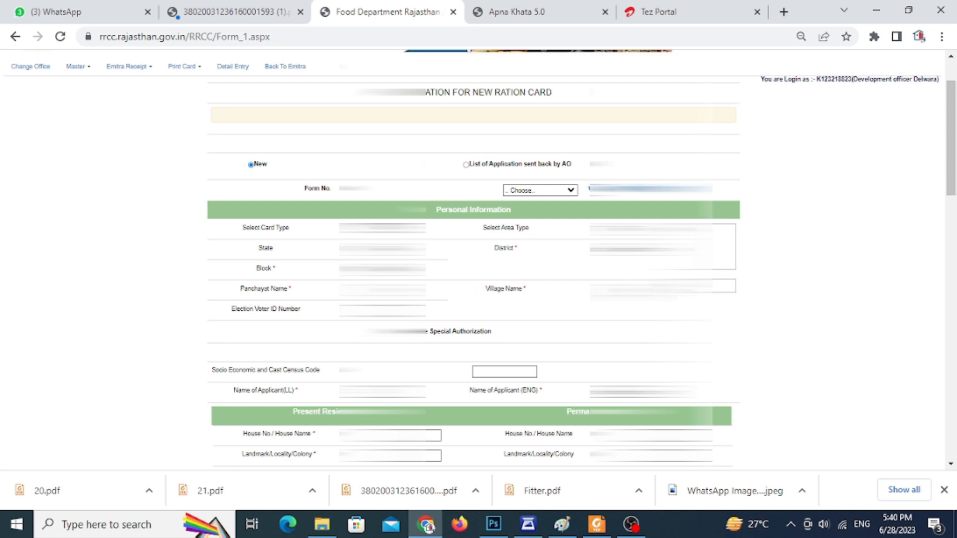
{"action": "left_click", "coordinate": [544, 192]}
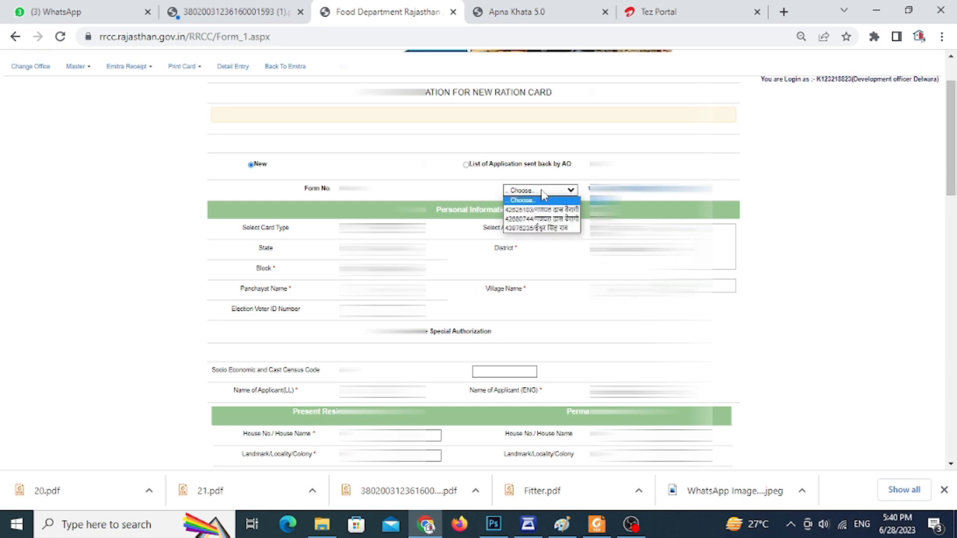
{"action": "left_click", "coordinate": [543, 228]}
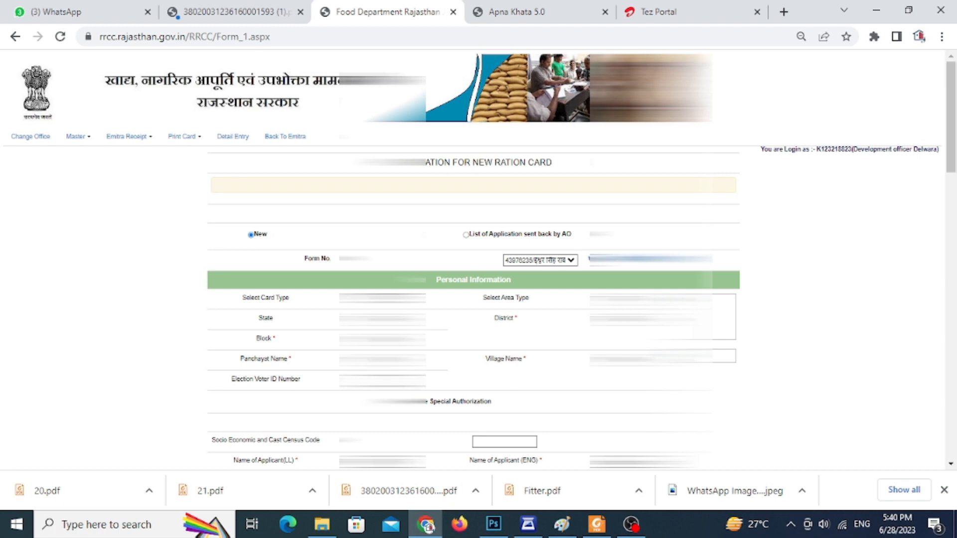
Fill in the applicant's name in English under Personal Information.
{"action": "scroll", "coordinate": [428, 383], "scroll_direction": "down", "scroll_amount": 2}
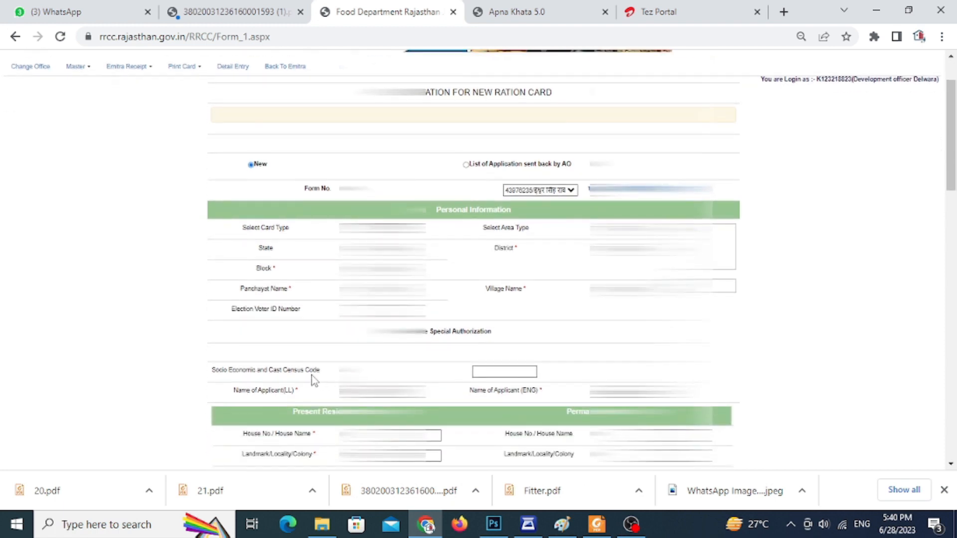
{"action": "left_click", "coordinate": [640, 392]}
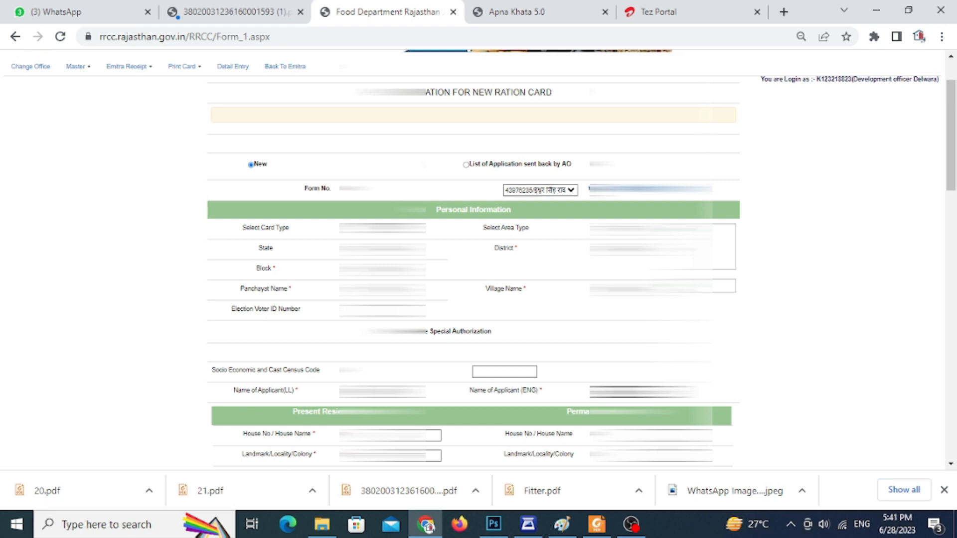
{"action": "key", "text": "alt+shift"}
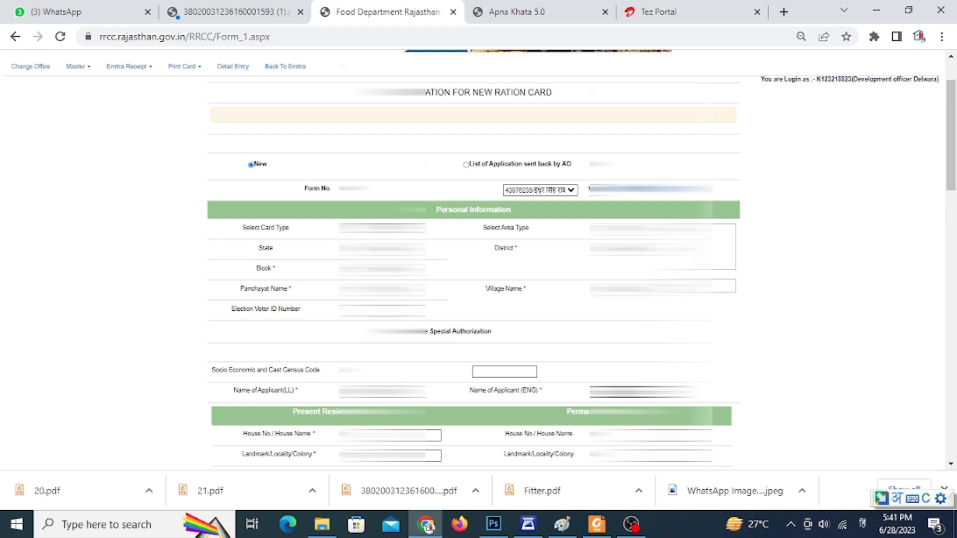
{"action": "key", "text": "alt+shift"}
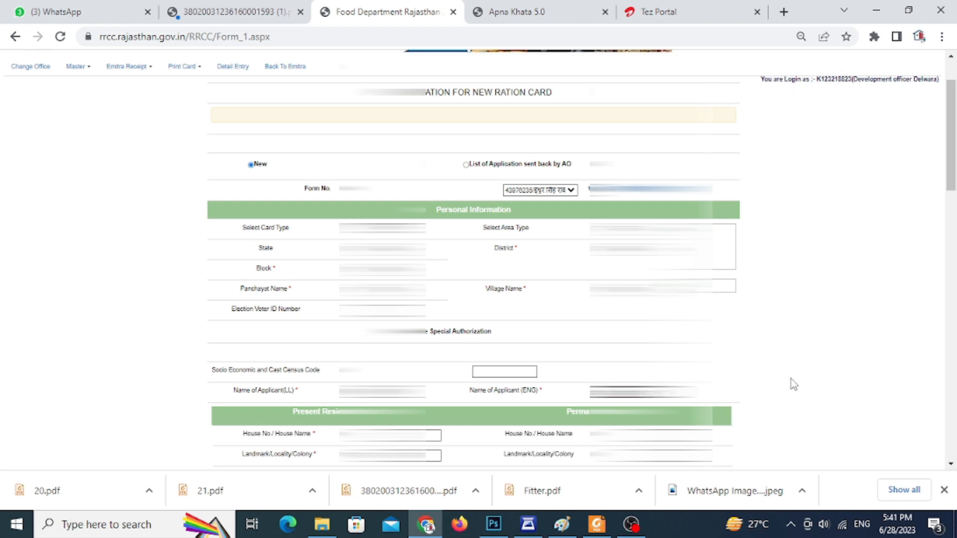
Enter the district and then the block of the permanent address in Hindi.
{"action": "scroll", "coordinate": [783, 381], "scroll_direction": "down", "scroll_amount": 1}
{"action": "scroll", "coordinate": [576, 400], "scroll_direction": "down", "scroll_amount": 1}
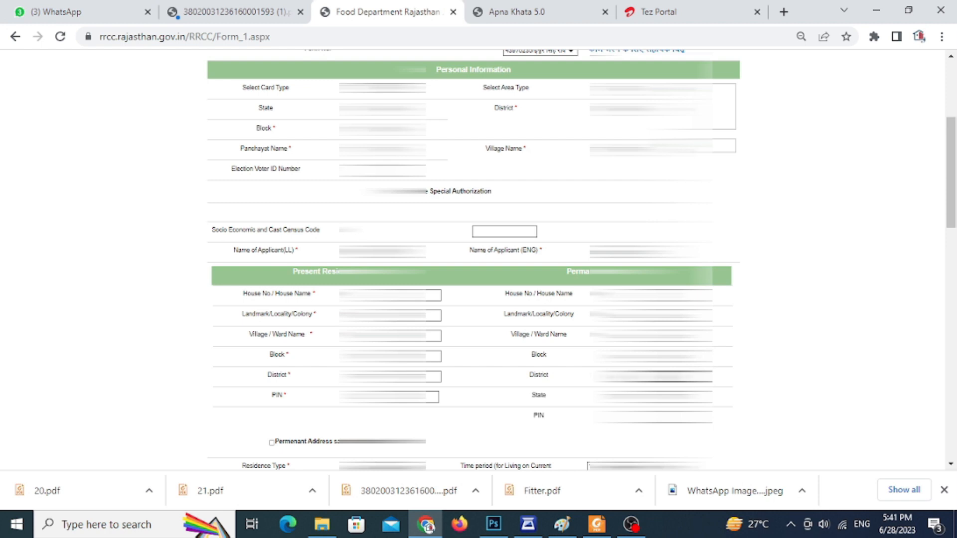
{"action": "scroll", "coordinate": [474, 259], "scroll_direction": "down", "scroll_amount": 3}
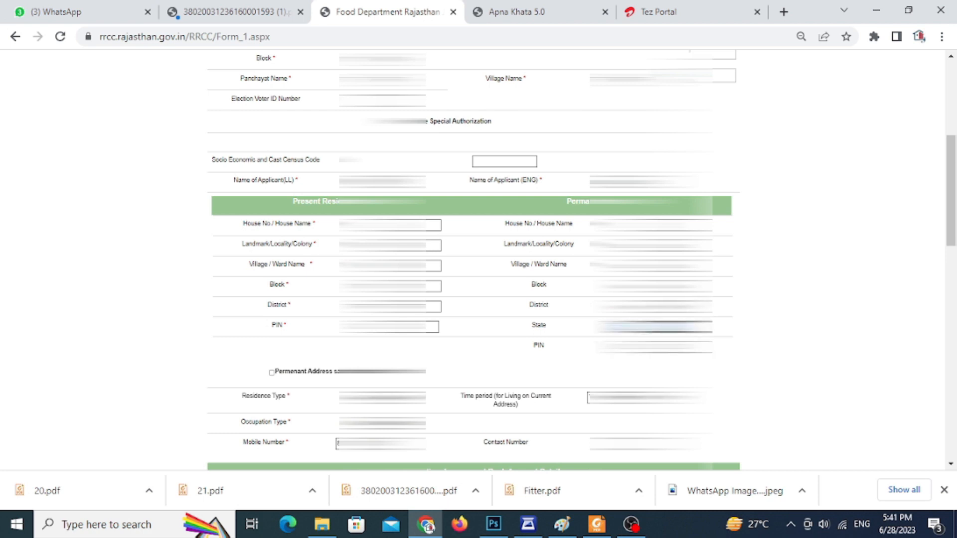
{"action": "left_click_drag", "start_coordinate": [631, 307], "coordinate": [587, 305]}
{"action": "key", "text": "alt+shift"}
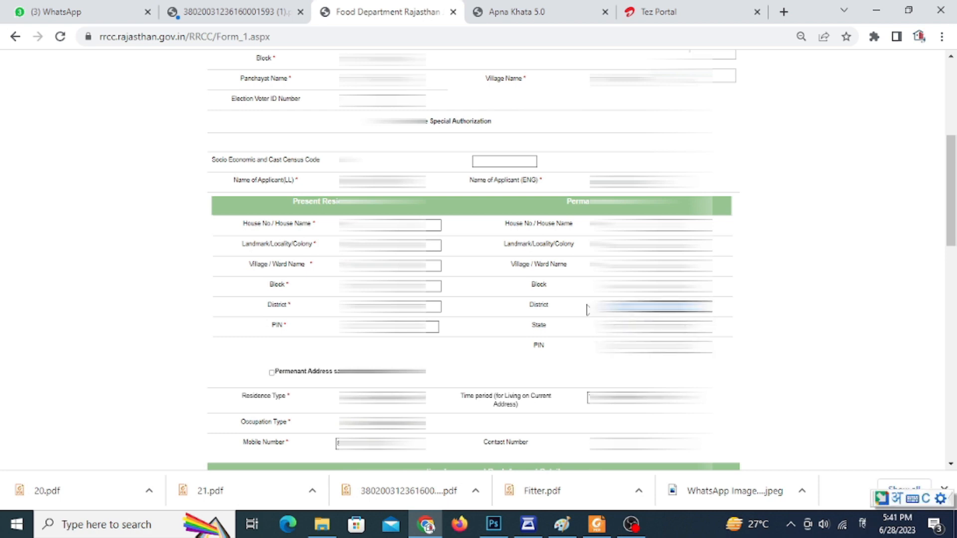
{"action": "type", "text": "rajsmand"}
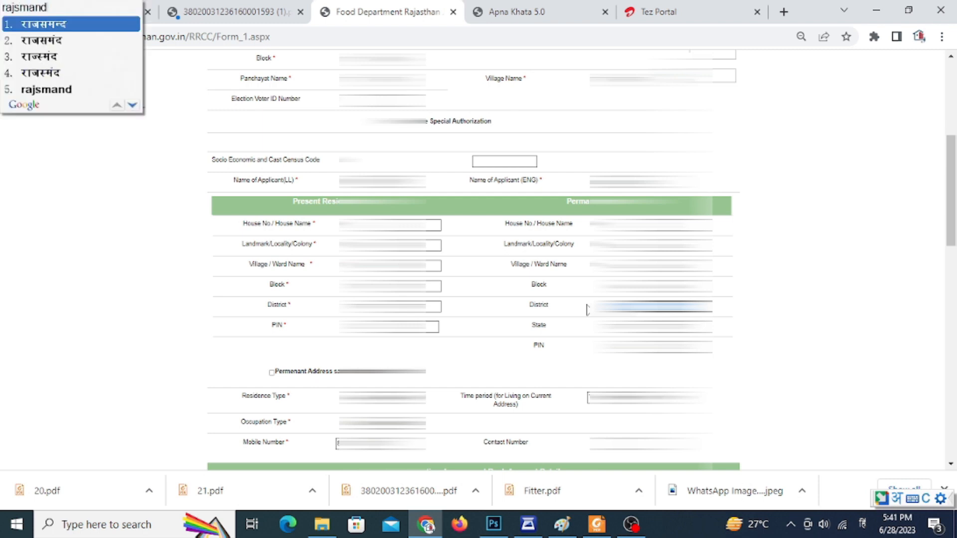
{"action": "key", "text": "space"}
{"action": "double_click", "coordinate": [623, 286]}
{"action": "type", "text": "delwada"}
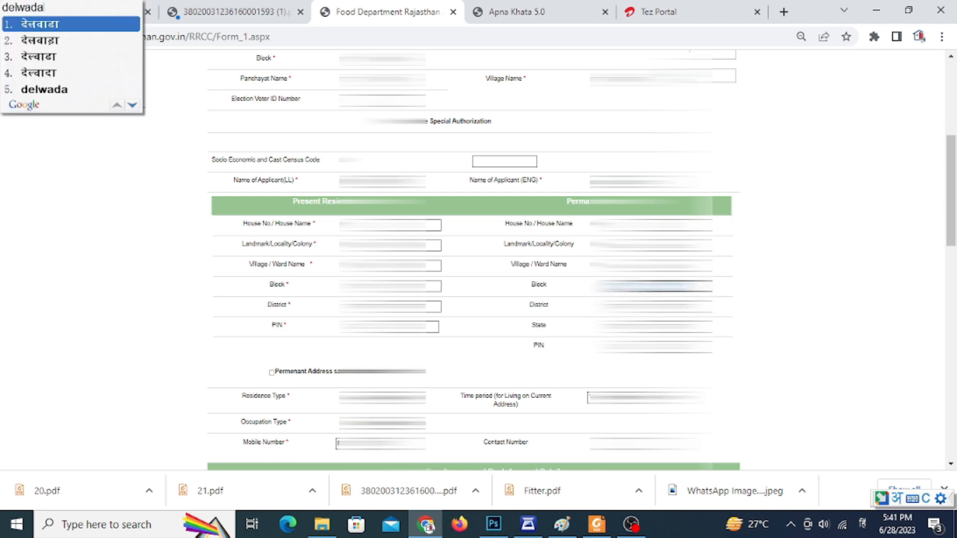
{"action": "key", "text": "space"}
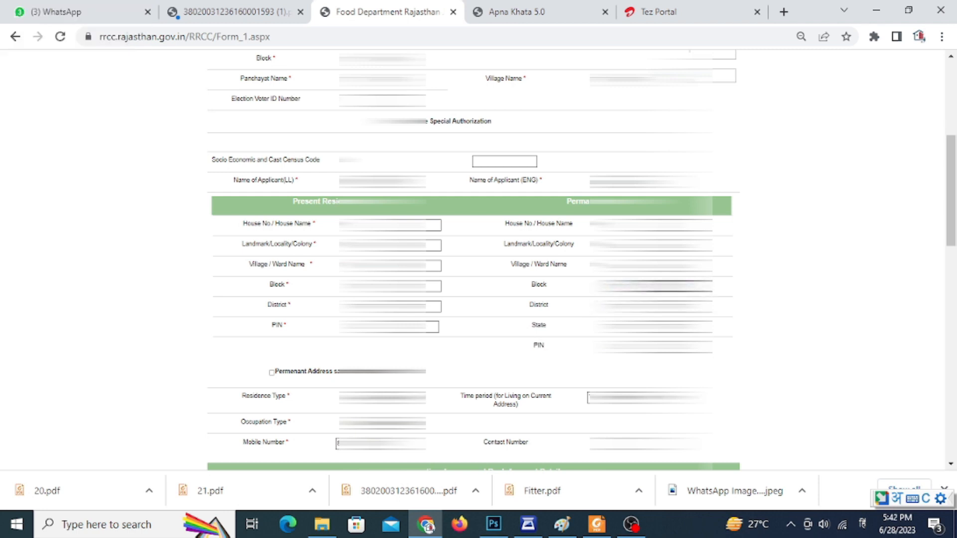
{"action": "double_click", "coordinate": [628, 266]}
{"action": "type", "text": "bilawas"}
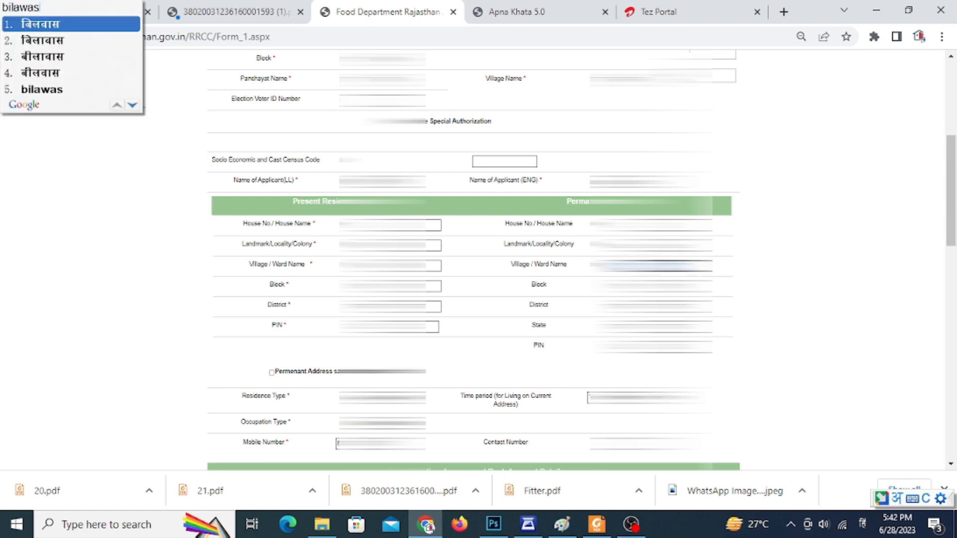
{"action": "key", "text": "space"}
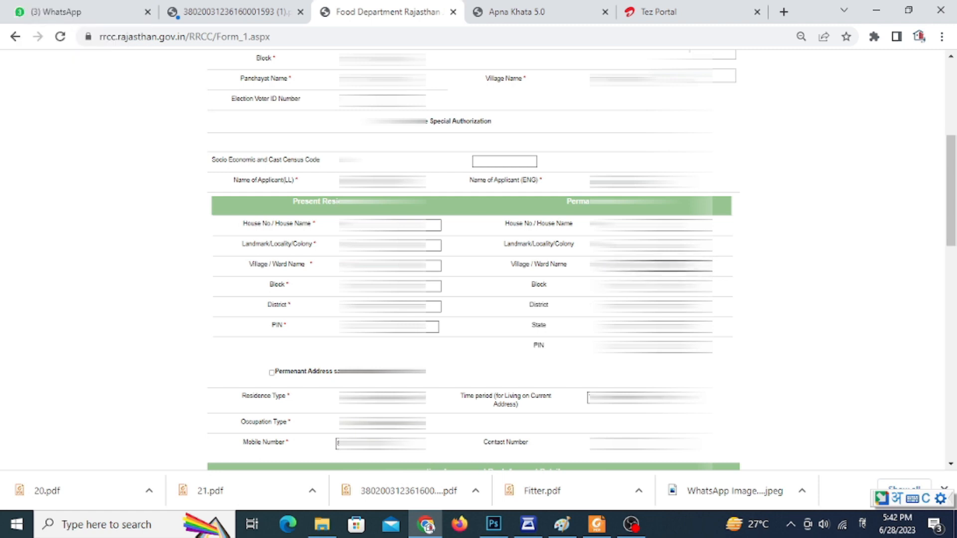
Enter the correctly spelled village name of the permanent address in Hindi.
{"action": "left_click_drag", "start_coordinate": [627, 267], "coordinate": [575, 267]}
{"action": "type", "text": "bil"}
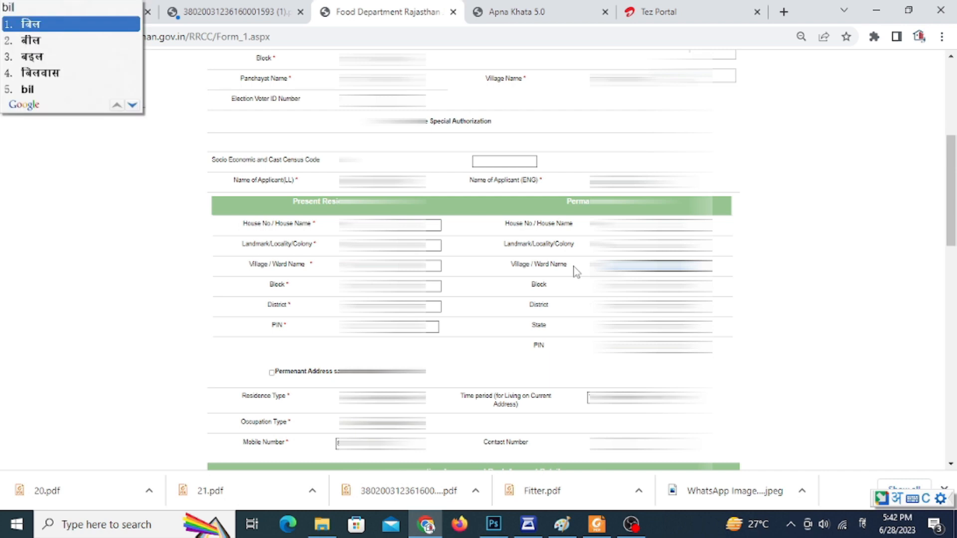
{"action": "type", "text": "laawa"}
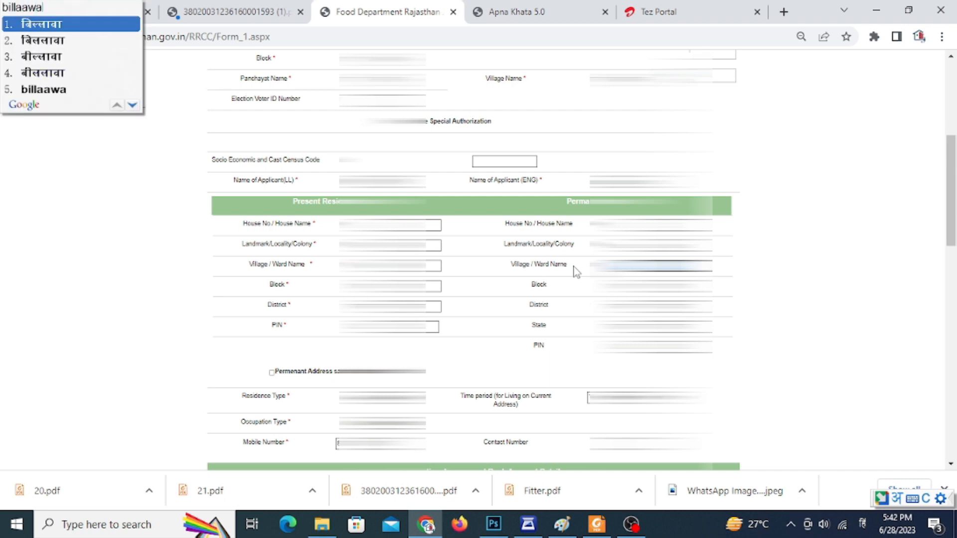
{"action": "type", "text": "d"}
{"action": "key", "text": "BackSpace"}
{"action": "key", "text": "BackSpace"}
{"action": "key", "text": "BackSpace"}
{"action": "key", "text": "BackSpace"}
{"action": "key", "text": "BackSpace"}
{"action": "key", "text": "BackSpace"}
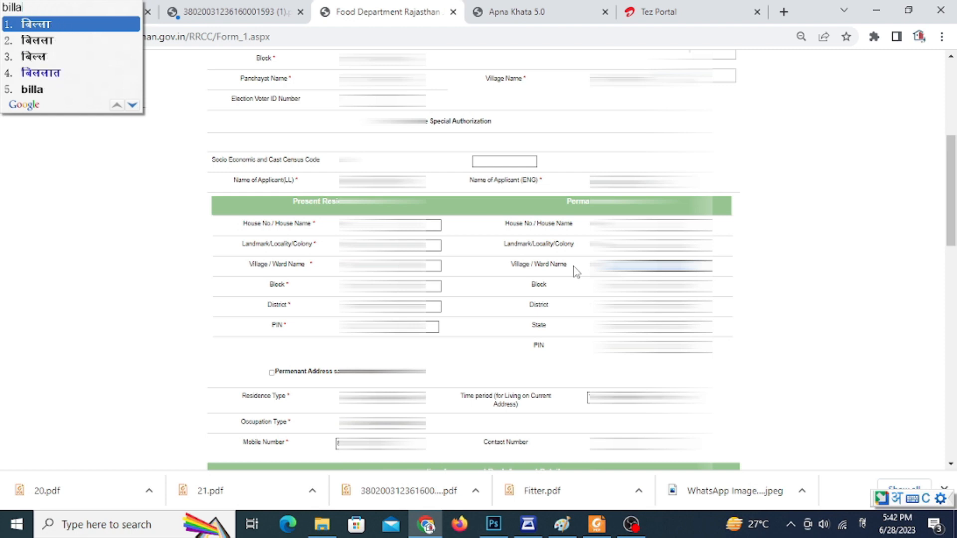
{"action": "type", "text": "aaw"}
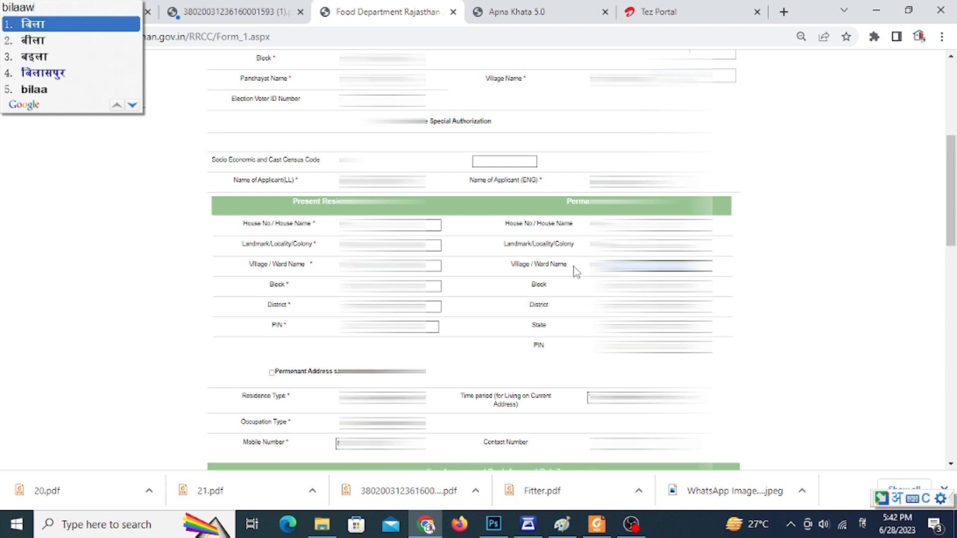
{"action": "type", "text": "as"}
{"action": "key", "text": "space"}
Enter the locality of the permanent address in Hindi, and enable the option that the permanent address is the same.
{"action": "left_click_drag", "start_coordinate": [653, 246], "coordinate": [561, 245]}
{"action": "type", "text": "bilaawas"}
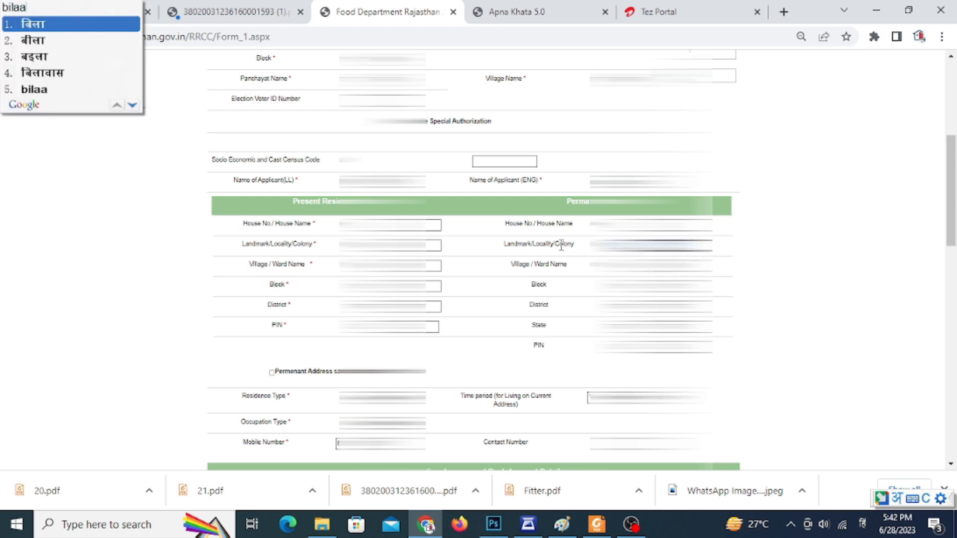
{"action": "key", "text": "space"}
{"action": "scroll", "coordinate": [566, 269], "scroll_direction": "down", "scroll_amount": 1}
{"action": "left_click", "coordinate": [272, 303]}
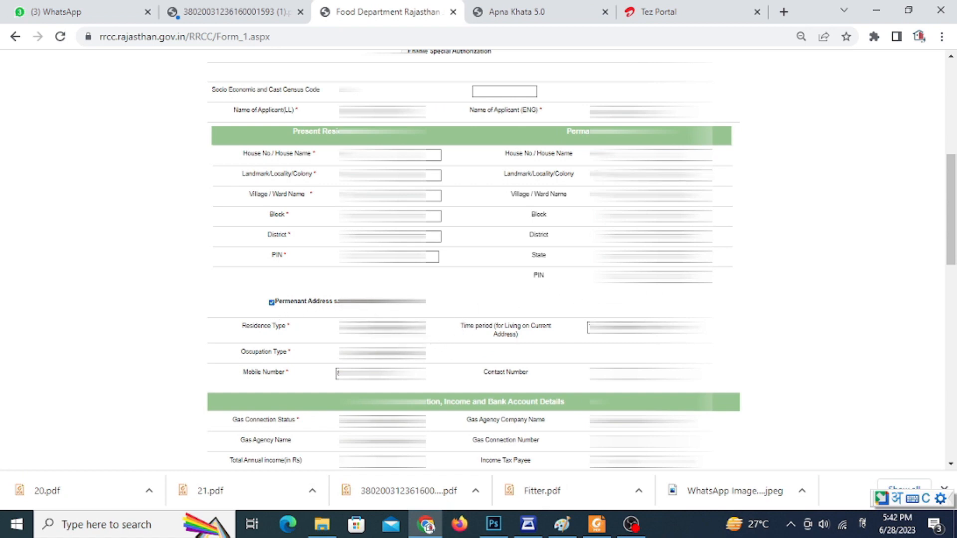
Choose the residence type, the time period at the current address and the occupation type.
{"action": "left_click", "coordinate": [399, 328]}
{"action": "left_click", "coordinate": [387, 346]}
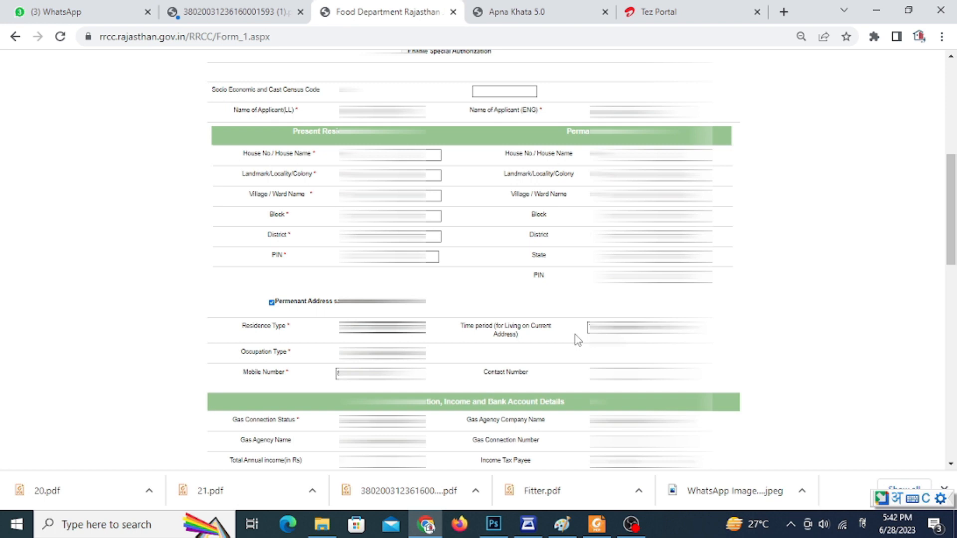
{"action": "left_click", "coordinate": [623, 327]}
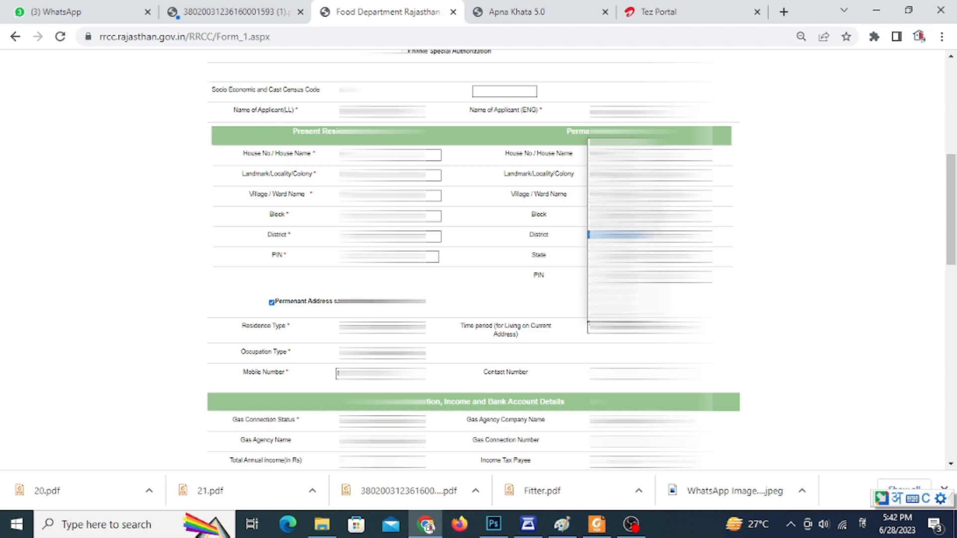
{"action": "left_click", "coordinate": [619, 173]}
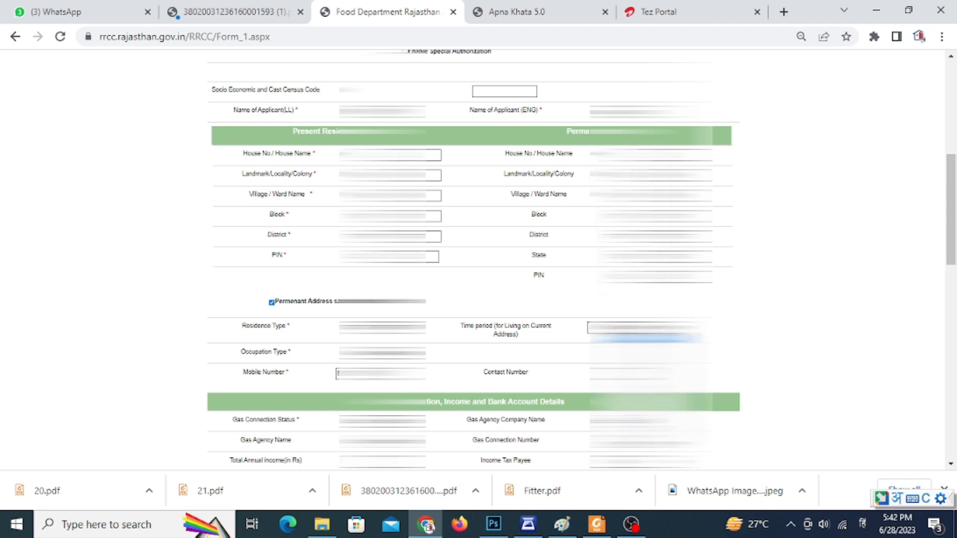
{"action": "left_click", "coordinate": [426, 354]}
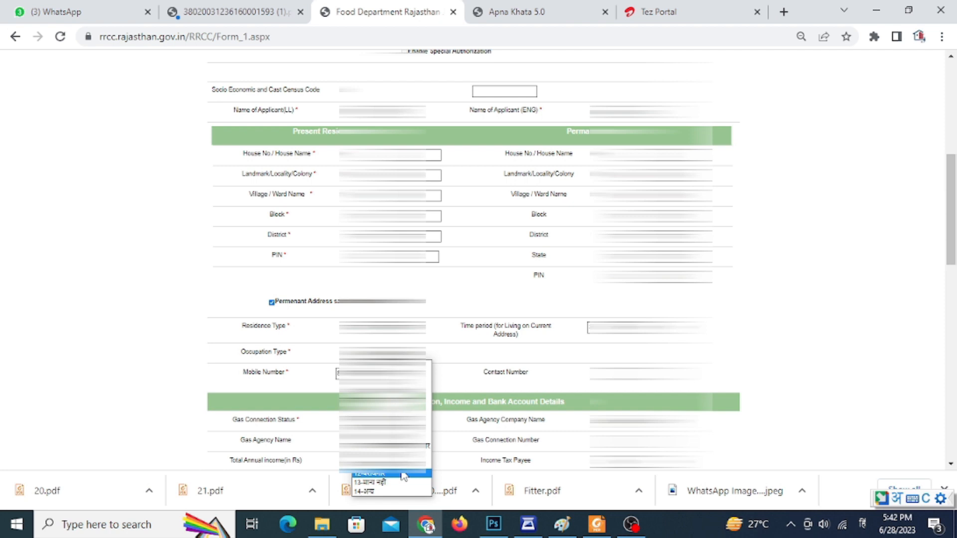
{"action": "left_click", "coordinate": [414, 374]}
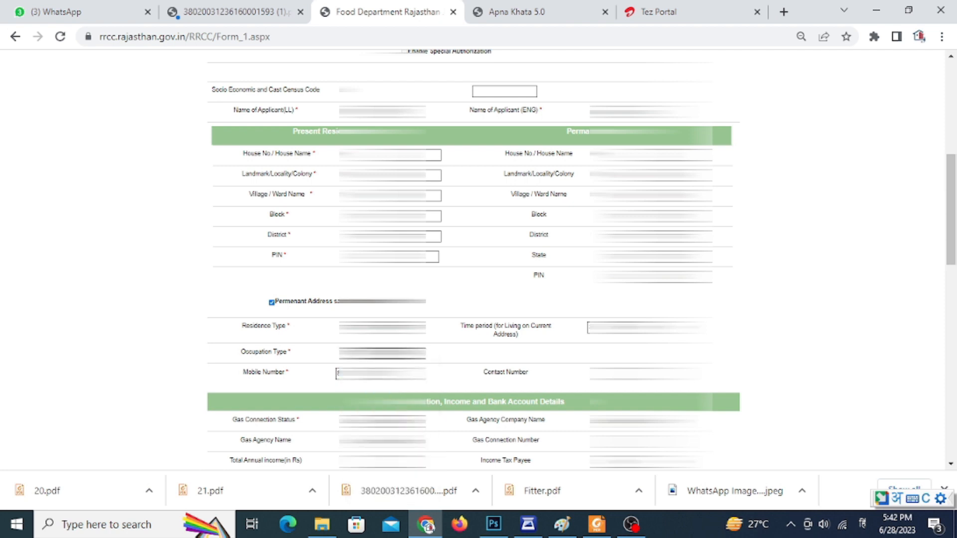
Choose the gas connection status without saving the address in the browser, and fill in the total annual income.
{"action": "scroll", "coordinate": [523, 383], "scroll_direction": "down", "scroll_amount": 2}
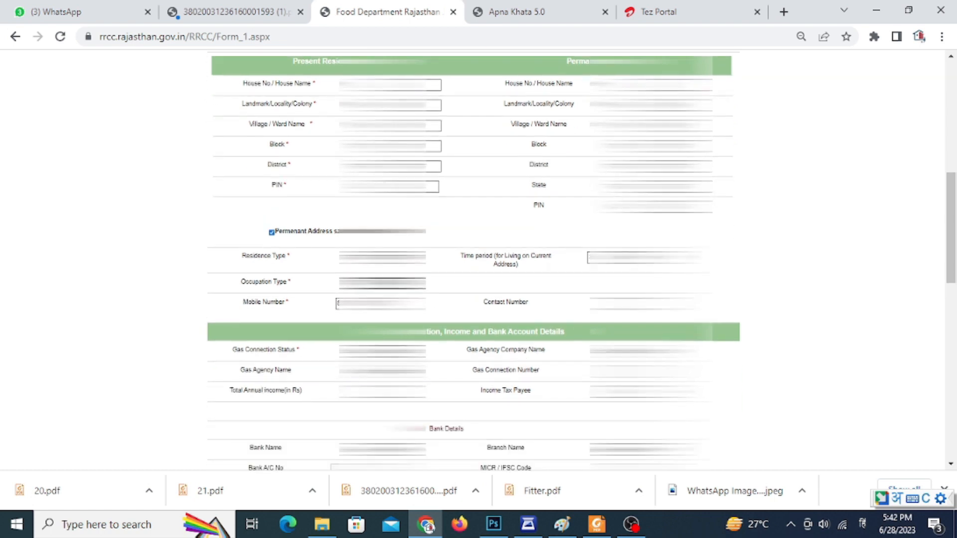
{"action": "left_click", "coordinate": [405, 352]}
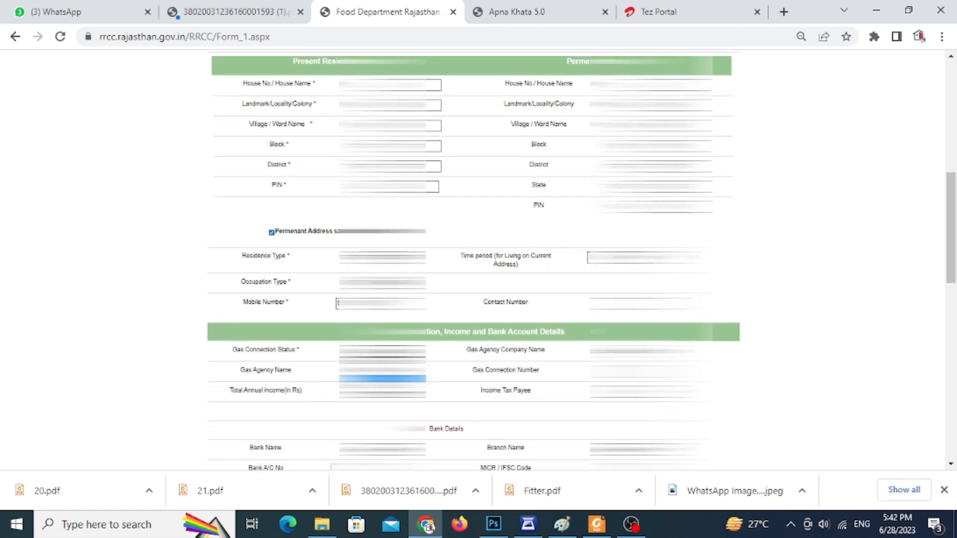
{"action": "left_click", "coordinate": [405, 371]}
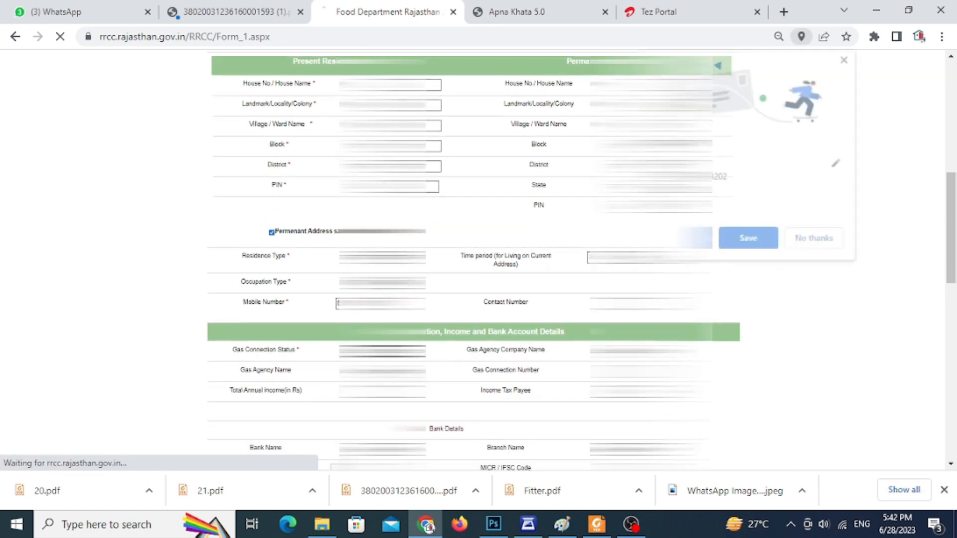
{"action": "left_click", "coordinate": [817, 241]}
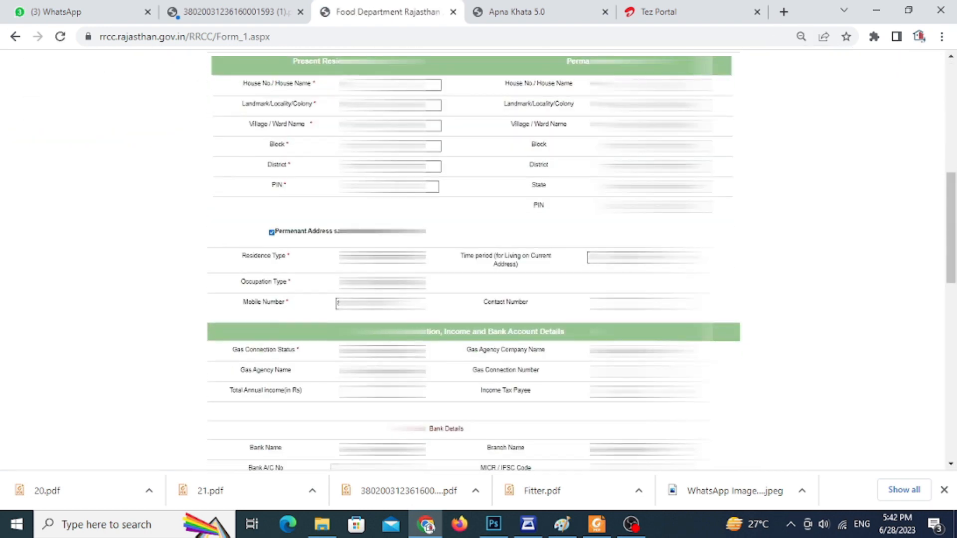
{"action": "left_click", "coordinate": [382, 392]}
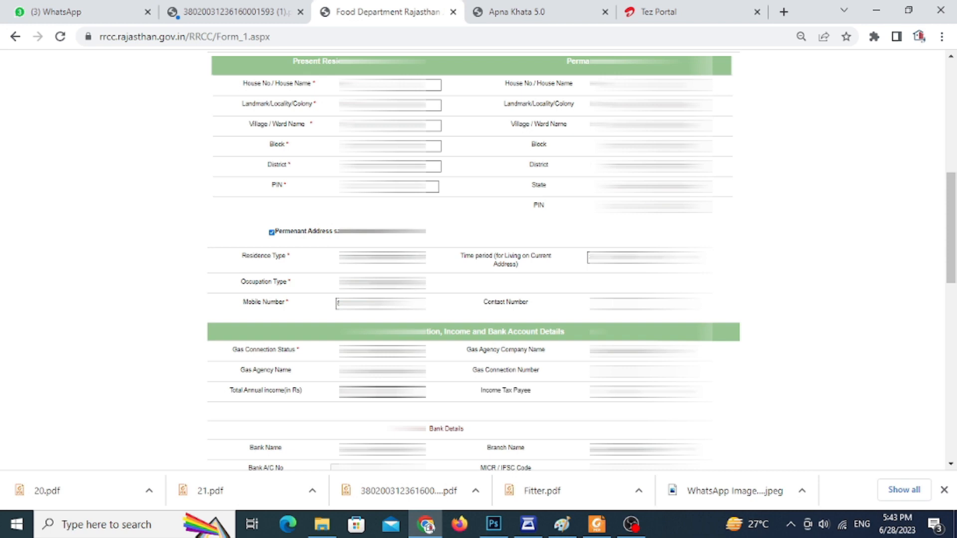
{"action": "left_click", "coordinate": [427, 414]}
Choose the applicant's bank name under Bank Details.
{"action": "scroll", "coordinate": [454, 413], "scroll_direction": "down", "scroll_amount": 3}
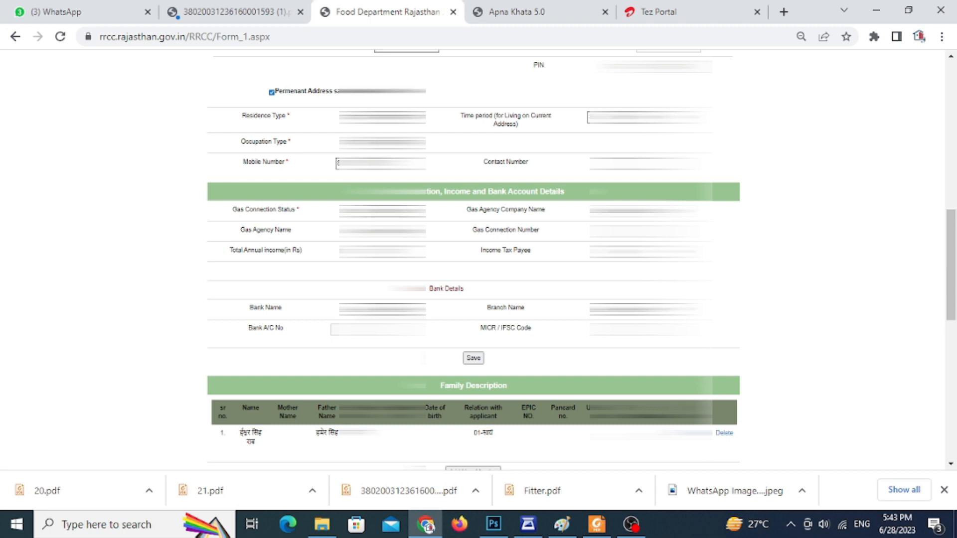
{"action": "left_click", "coordinate": [391, 309]}
{"action": "scroll", "coordinate": [439, 398], "scroll_direction": "down", "scroll_amount": 10}
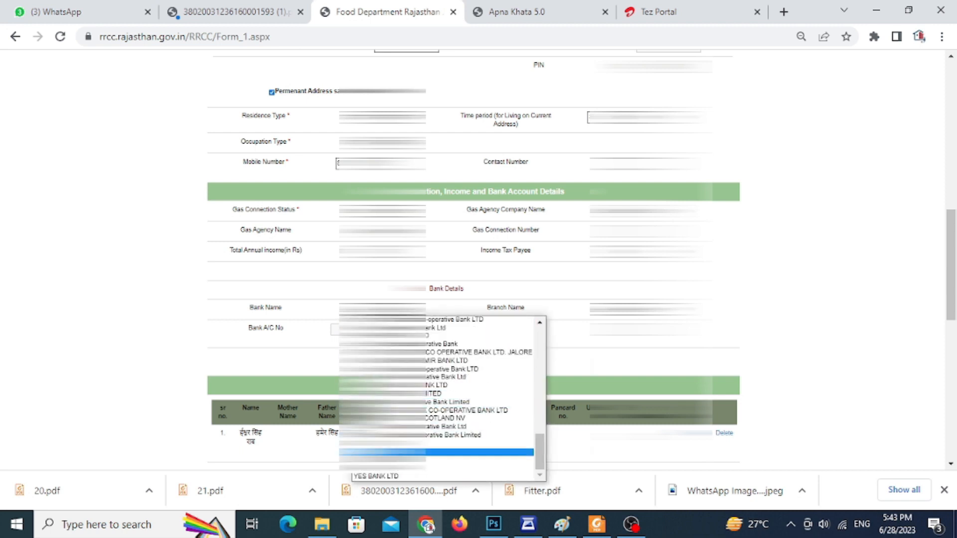
{"action": "scroll", "coordinate": [545, 459], "scroll_direction": "up", "scroll_amount": 2}
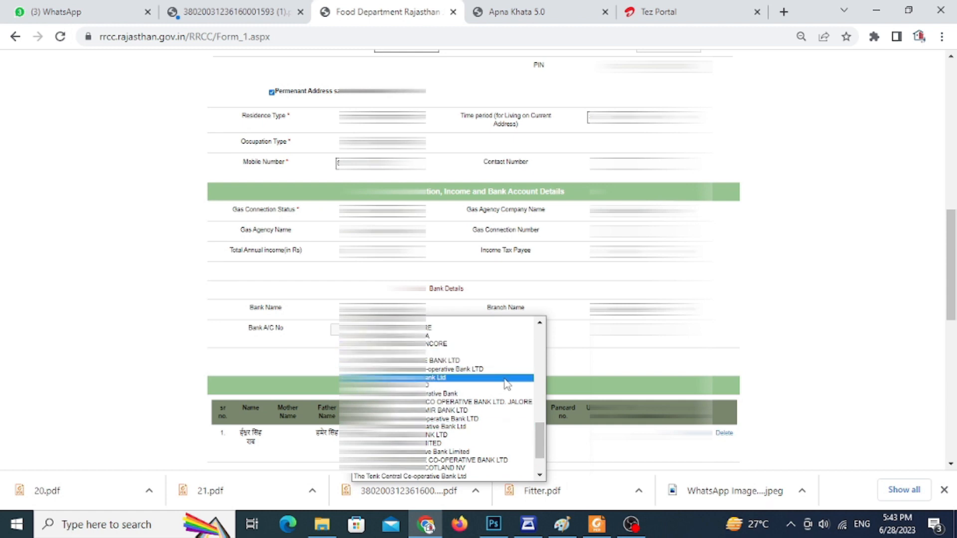
{"action": "left_click", "coordinate": [432, 321]}
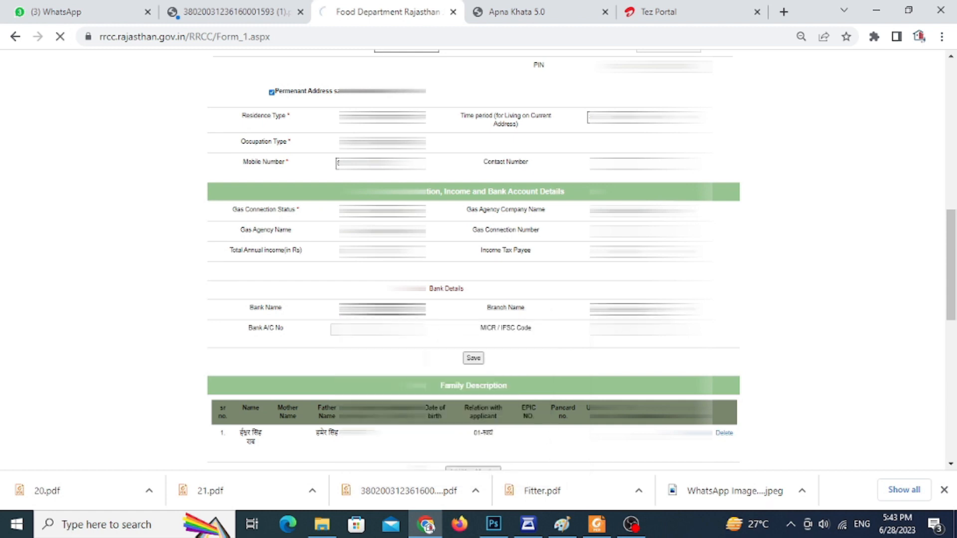
Try to choose the bank's branch name under Bank Details.
{"action": "scroll", "coordinate": [474, 260], "scroll_direction": "down", "scroll_amount": 1}
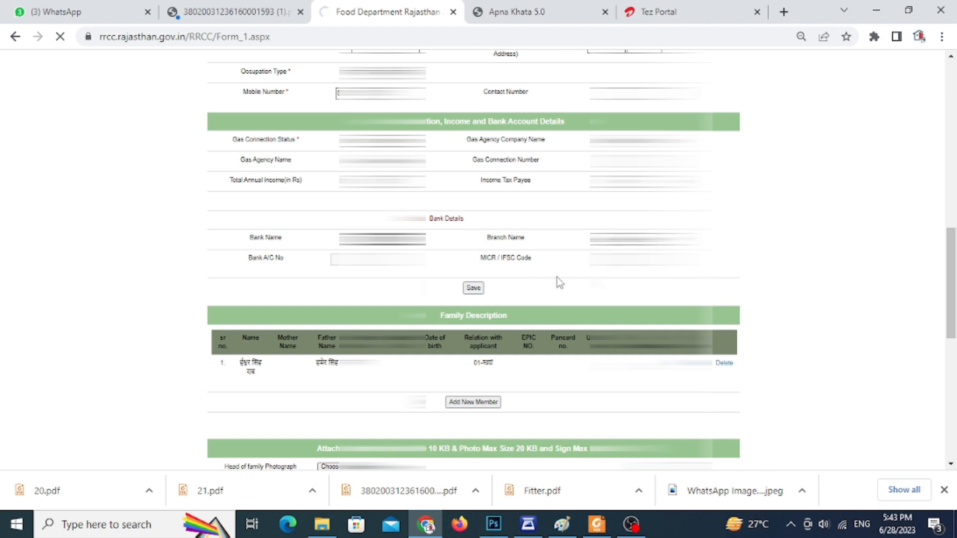
{"action": "scroll", "coordinate": [561, 281], "scroll_direction": "down", "scroll_amount": 2}
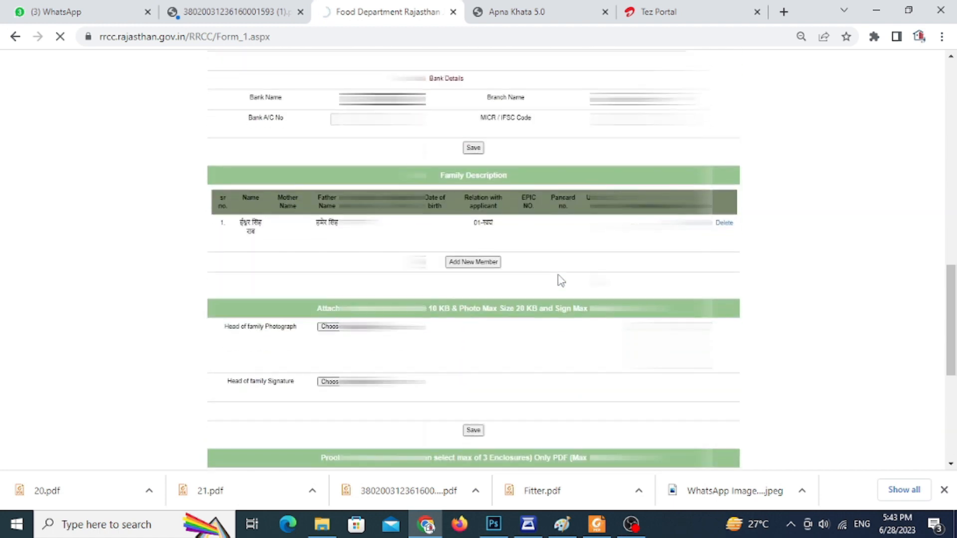
{"action": "scroll", "coordinate": [561, 281], "scroll_direction": "up", "scroll_amount": 2}
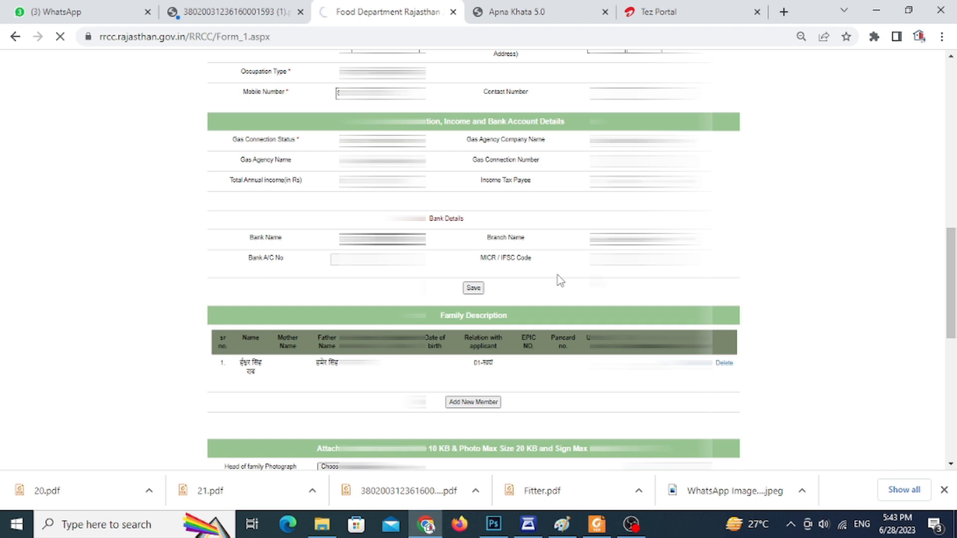
{"action": "left_click", "coordinate": [643, 238]}
{"action": "left_click", "coordinate": [623, 239]}
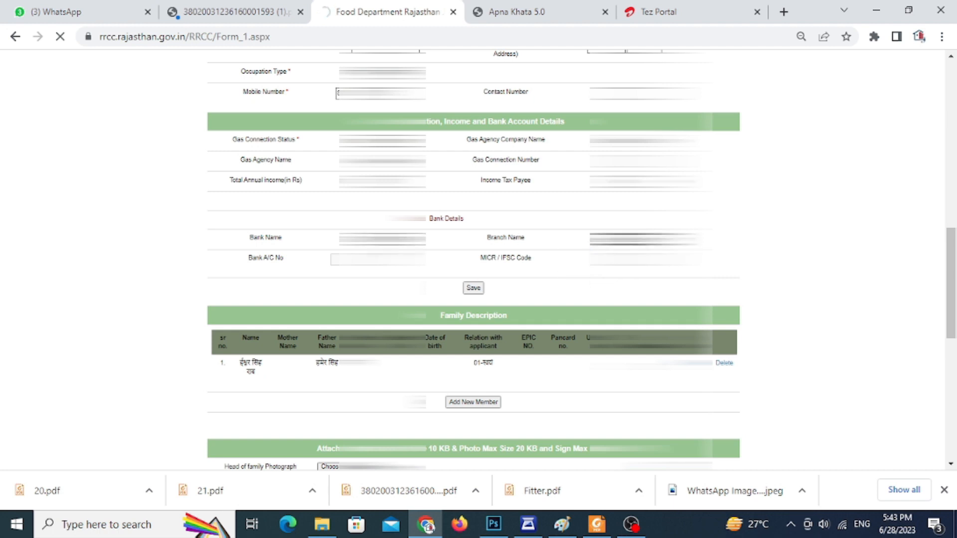
{"action": "left_click", "coordinate": [393, 240]}
{"action": "left_click_drag", "start_coordinate": [542, 339], "coordinate": [564, 282]}
{"action": "left_click", "coordinate": [479, 274]}
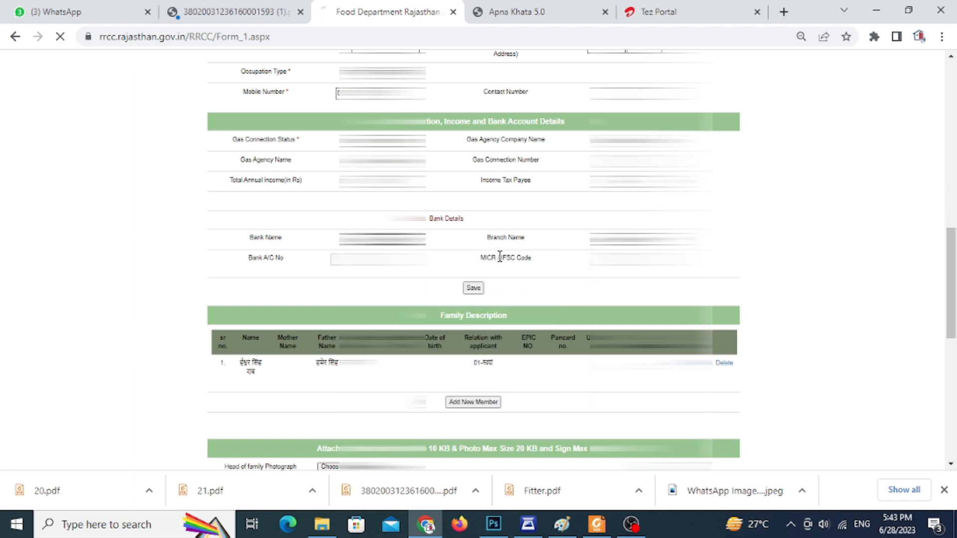
{"action": "scroll", "coordinate": [499, 290], "scroll_direction": "down", "scroll_amount": 1}
{"action": "scroll", "coordinate": [498, 291], "scroll_direction": "down", "scroll_amount": 15}
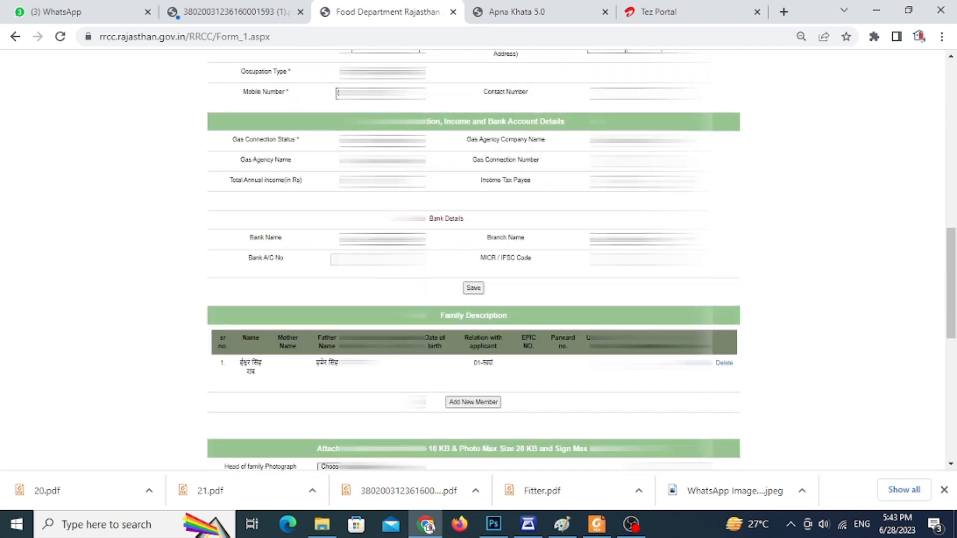
Choose another bank name for the applicant under Bank Details.
{"action": "left_click", "coordinate": [386, 239]}
{"action": "scroll", "coordinate": [438, 308], "scroll_direction": "down", "scroll_amount": 8}
{"action": "scroll", "coordinate": [439, 319], "scroll_direction": "up", "scroll_amount": 5}
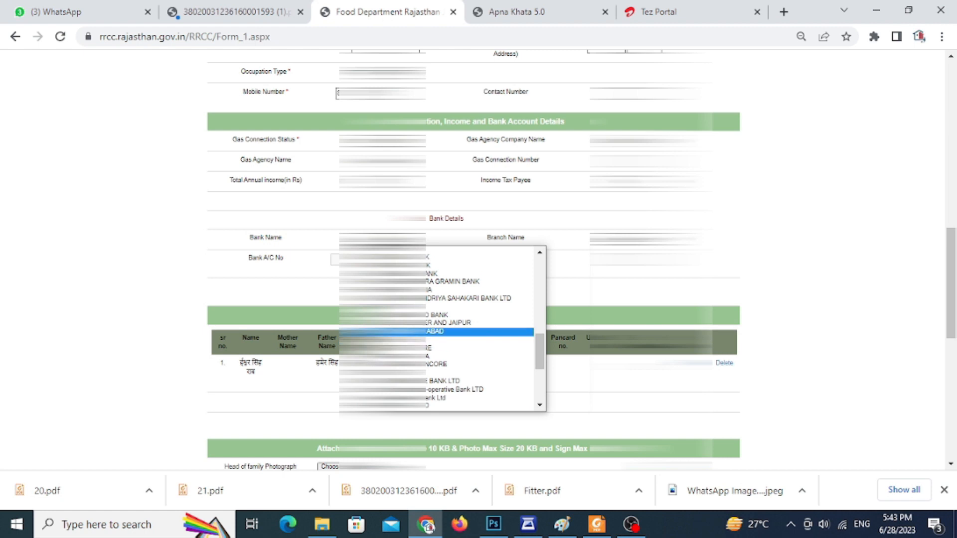
{"action": "left_click", "coordinate": [439, 332]}
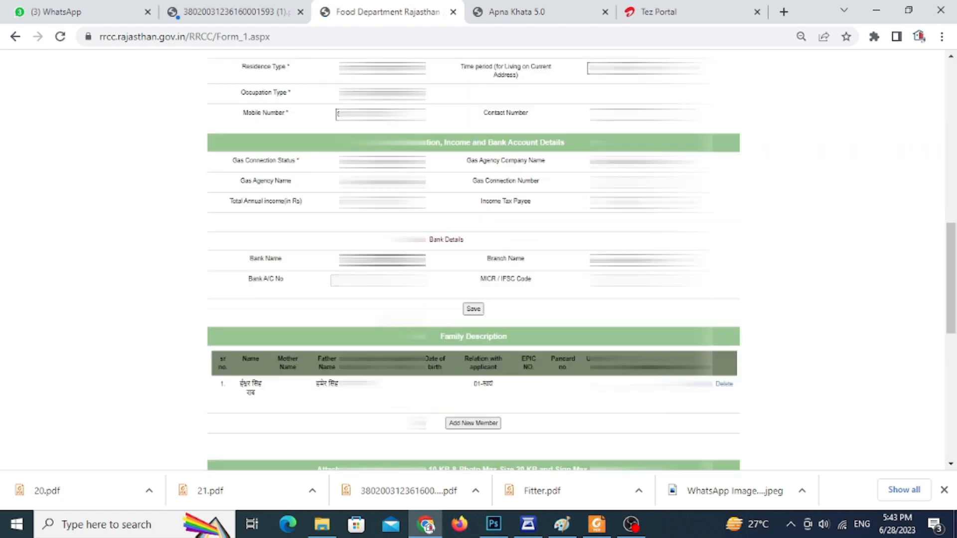
Look through the available branch names under Bank Details for the applicant's branch.
{"action": "left_click", "coordinate": [591, 260]}
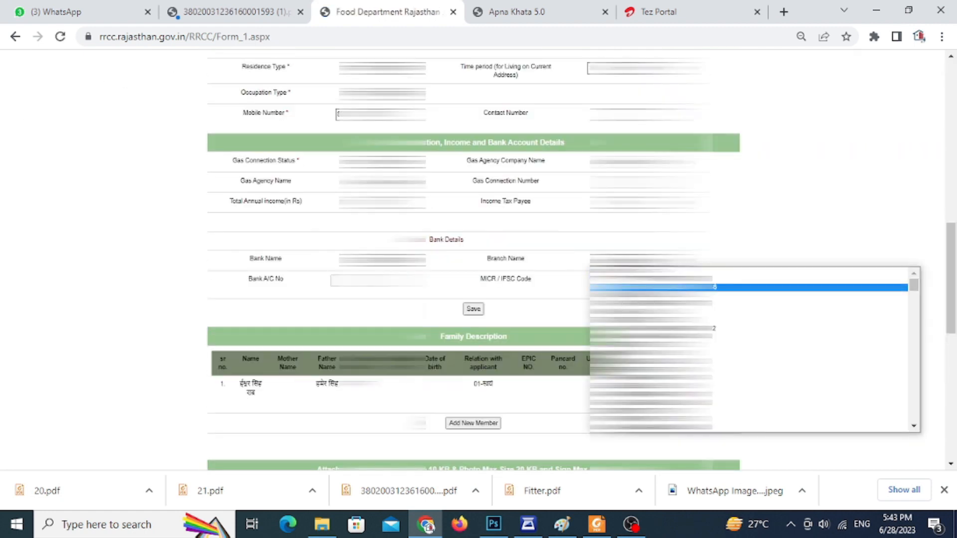
{"action": "scroll", "coordinate": [714, 322], "scroll_direction": "down", "scroll_amount": 3}
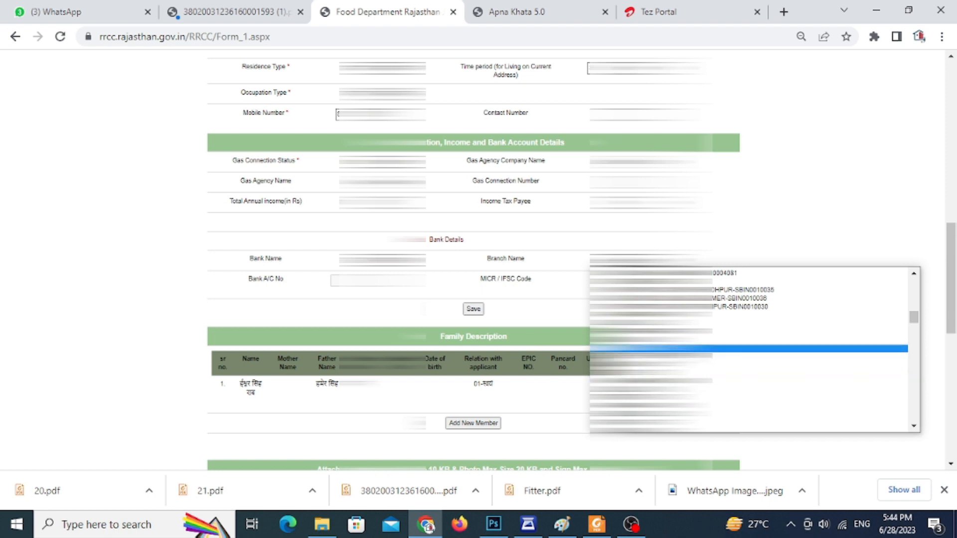
{"action": "left_click", "coordinate": [557, 308]}
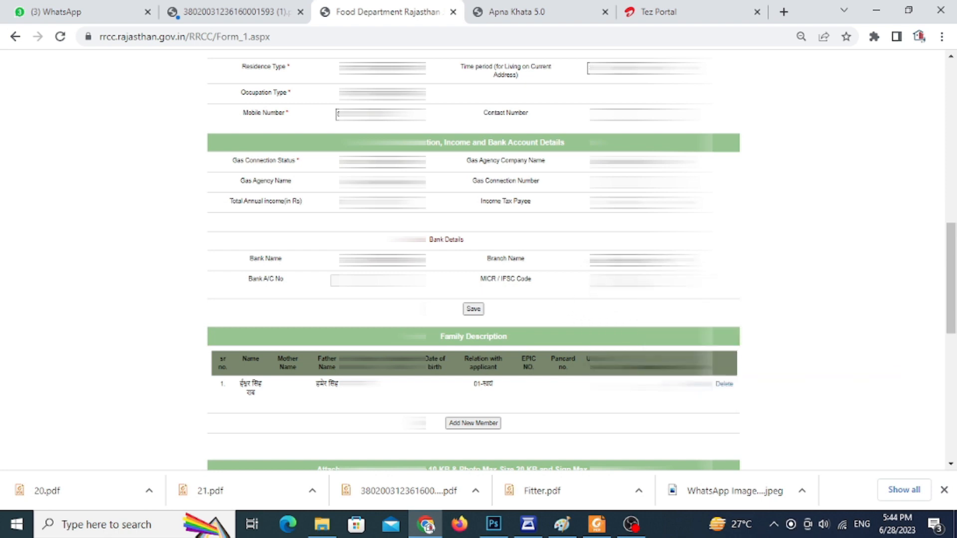
{"action": "left_click", "coordinate": [643, 259]}
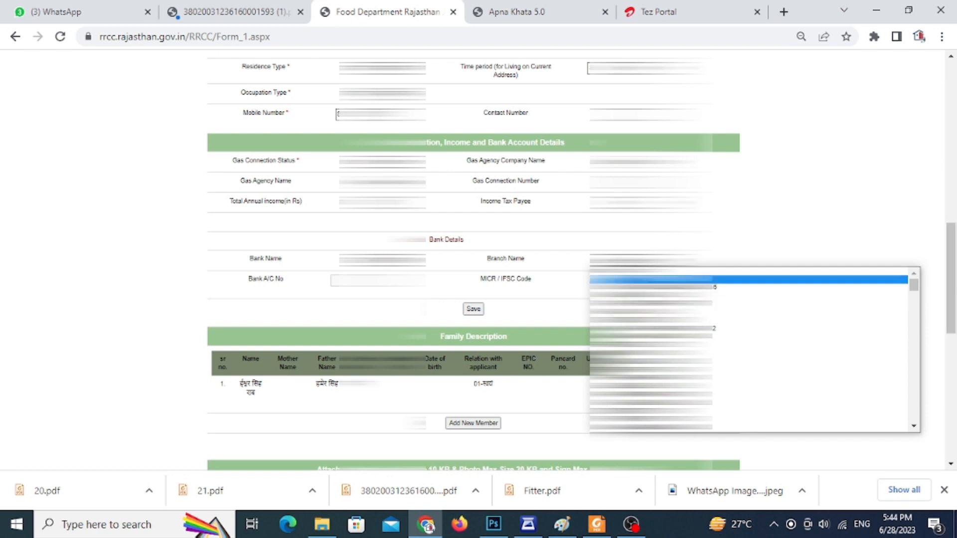
{"action": "scroll", "coordinate": [649, 350], "scroll_direction": "down", "scroll_amount": 5}
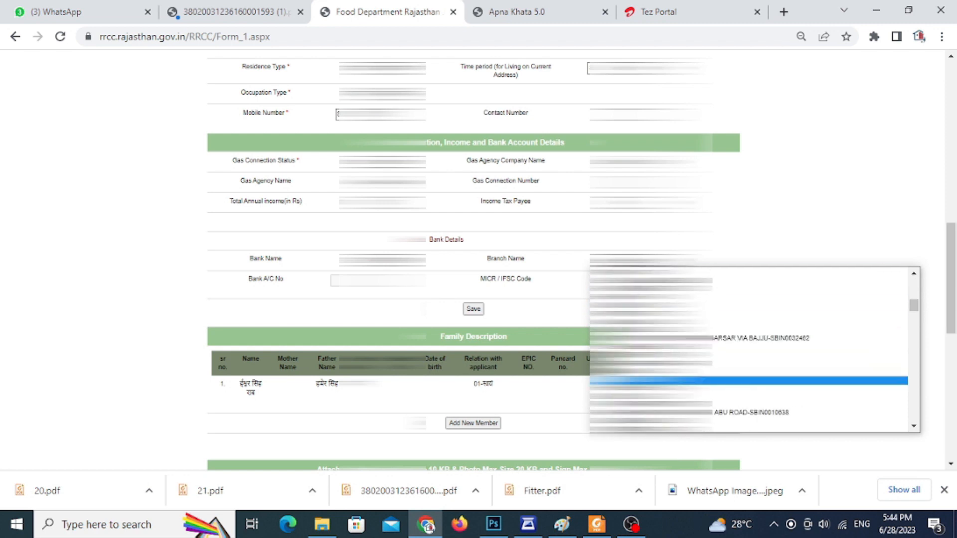
{"action": "scroll", "coordinate": [753, 349], "scroll_direction": "down", "scroll_amount": 8}
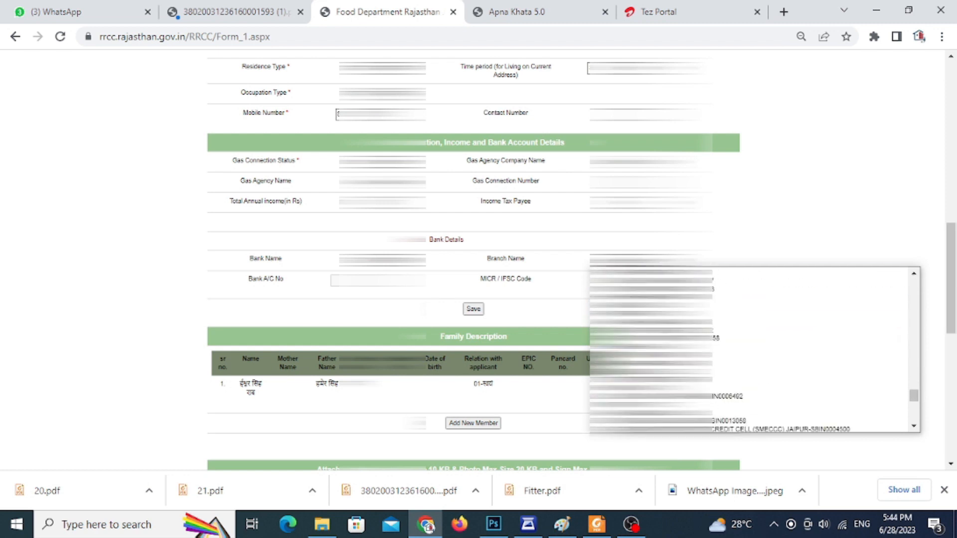
{"action": "scroll", "coordinate": [753, 349], "scroll_direction": "up", "scroll_amount": 3}
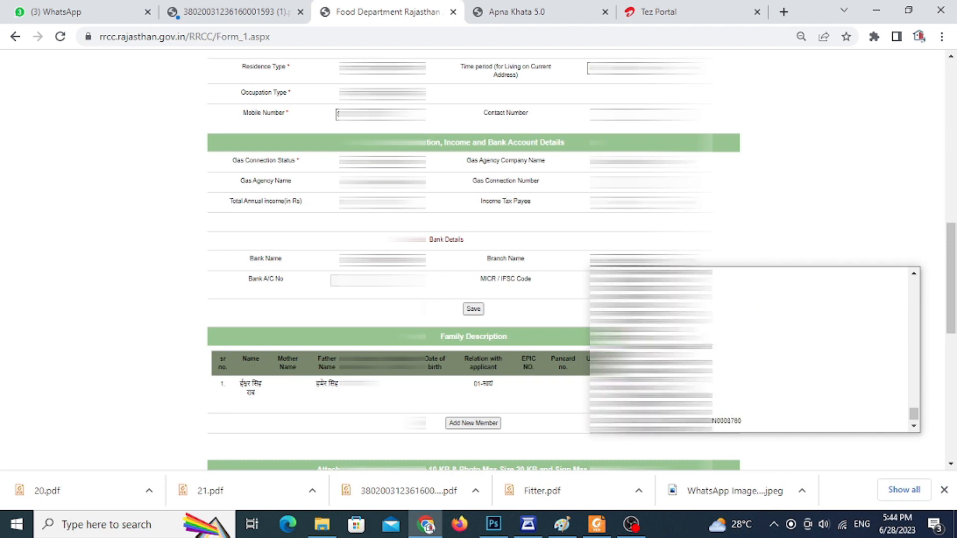
{"action": "scroll", "coordinate": [753, 349], "scroll_direction": "up", "scroll_amount": 4}
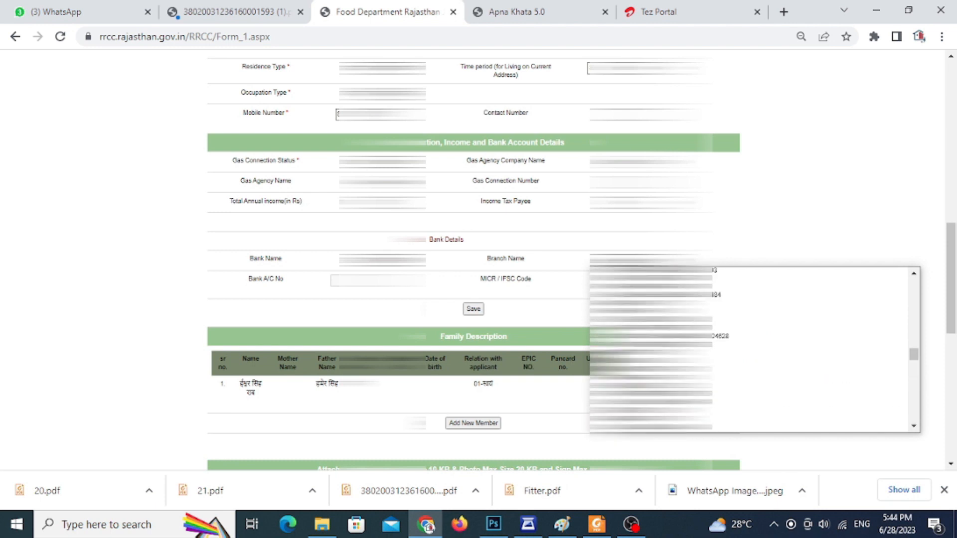
{"action": "scroll", "coordinate": [753, 349], "scroll_direction": "up", "scroll_amount": 2}
{"action": "scroll", "coordinate": [753, 349], "scroll_direction": "up", "scroll_amount": 2}
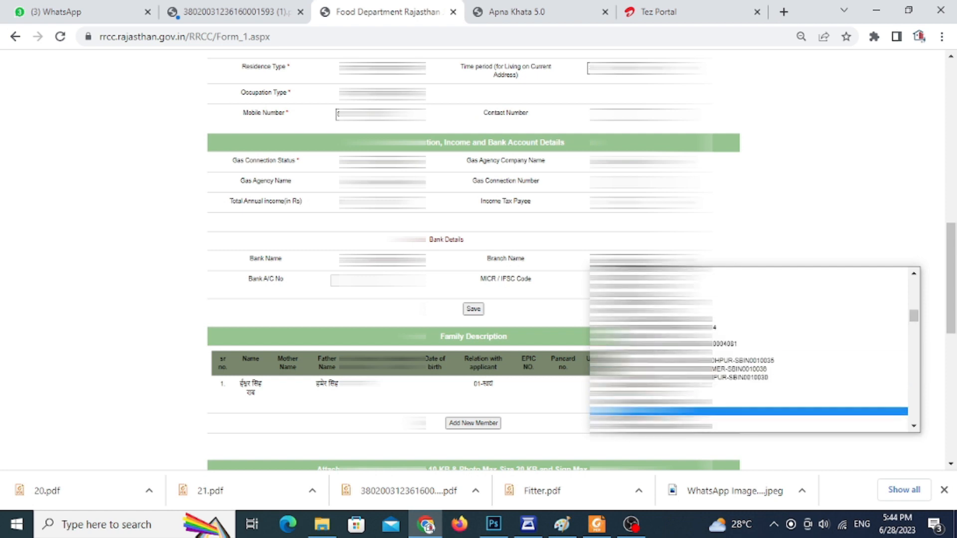
{"action": "left_click", "coordinate": [507, 296]}
Change the bank name selection under Bank Details once more.
{"action": "left_click", "coordinate": [382, 260]}
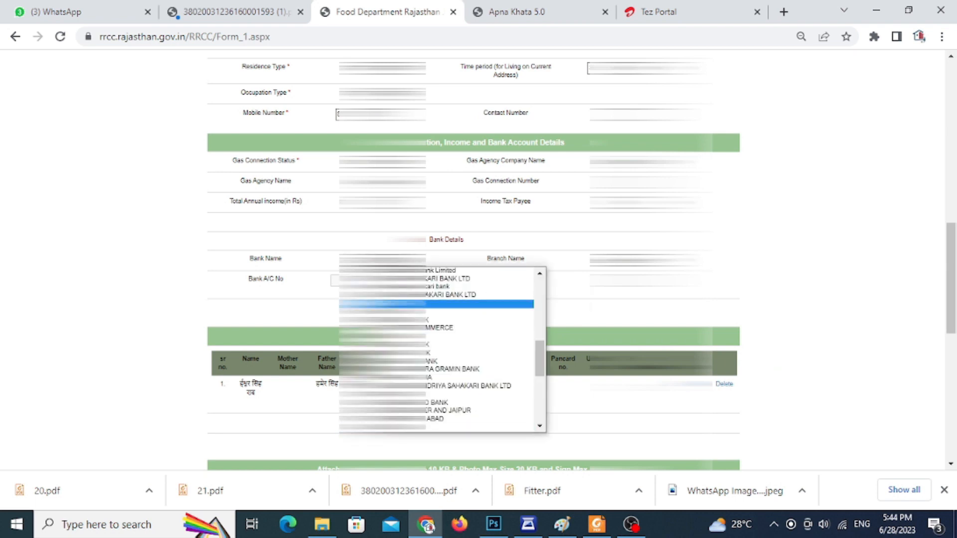
{"action": "left_click", "coordinate": [462, 271]}
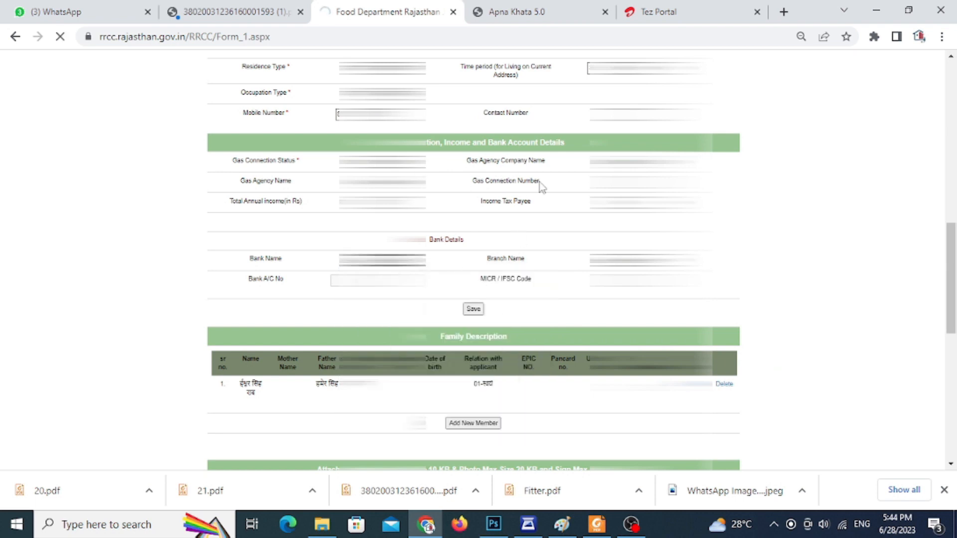
Start a new member entry under Family Description and enter the member's name in Hindi.
{"action": "scroll", "coordinate": [542, 187], "scroll_direction": "down", "scroll_amount": 5}
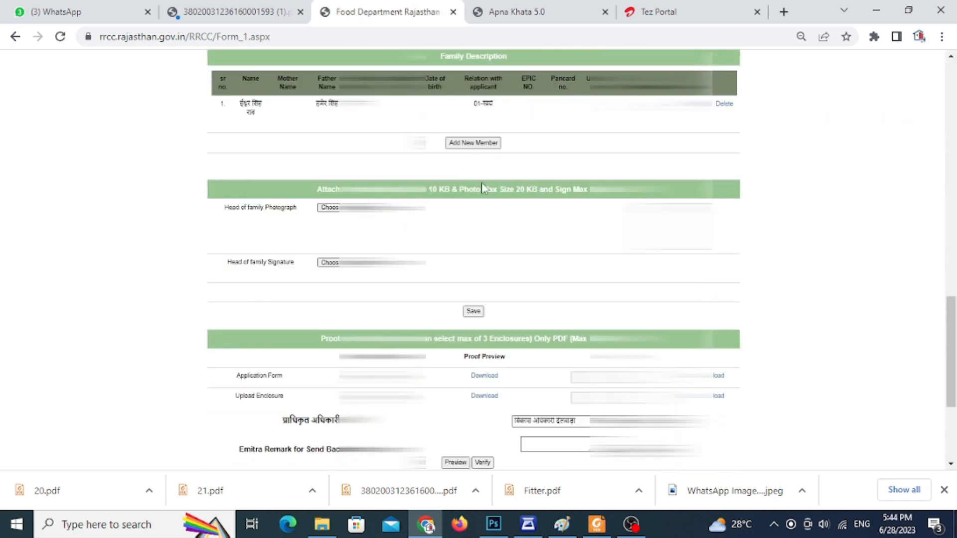
{"action": "scroll", "coordinate": [448, 262], "scroll_direction": "up", "scroll_amount": 1}
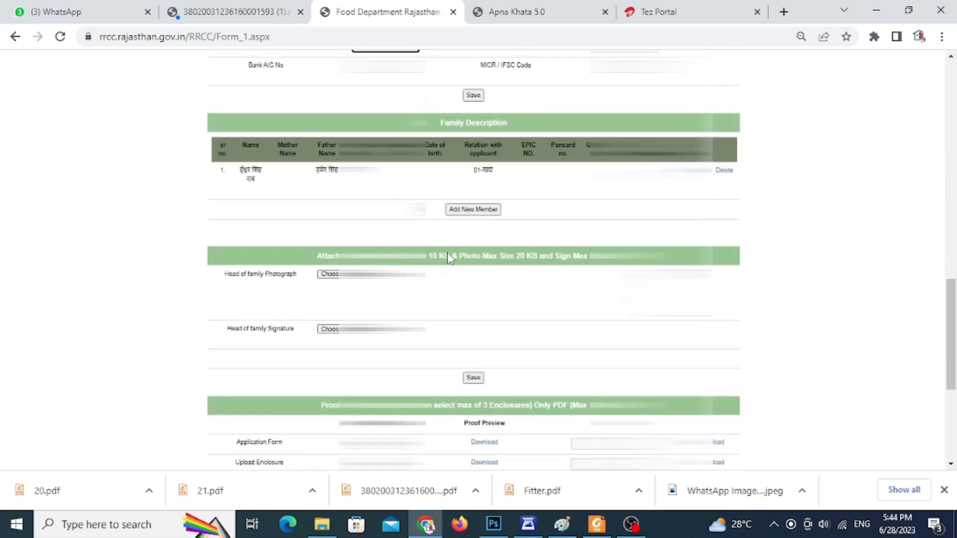
{"action": "scroll", "coordinate": [452, 152], "scroll_direction": "up", "scroll_amount": 1}
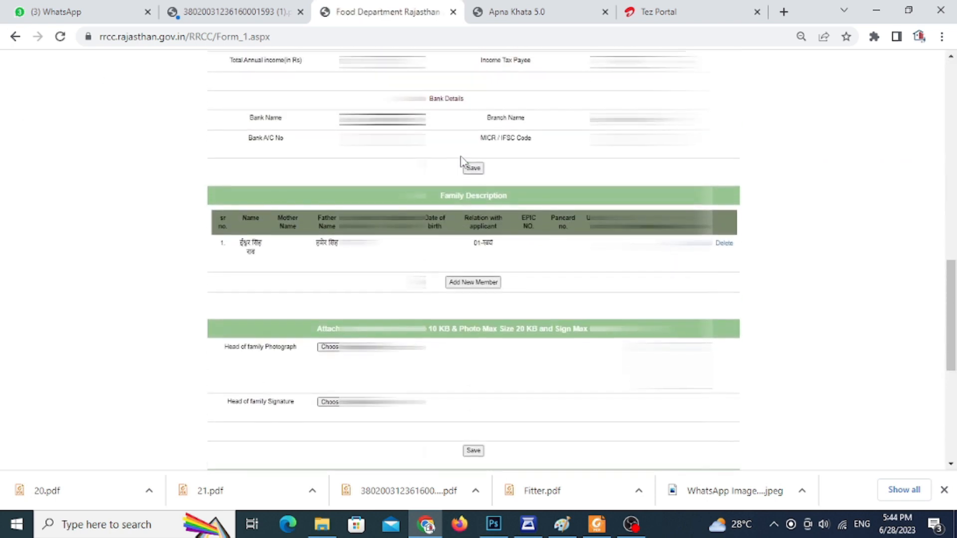
{"action": "left_click", "coordinate": [479, 285]}
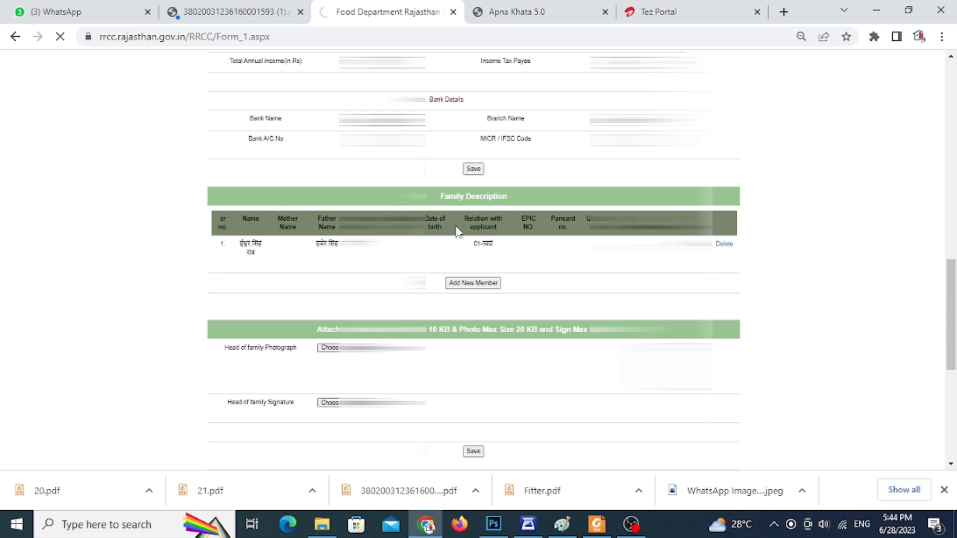
{"action": "scroll", "coordinate": [455, 225], "scroll_direction": "down", "scroll_amount": 1}
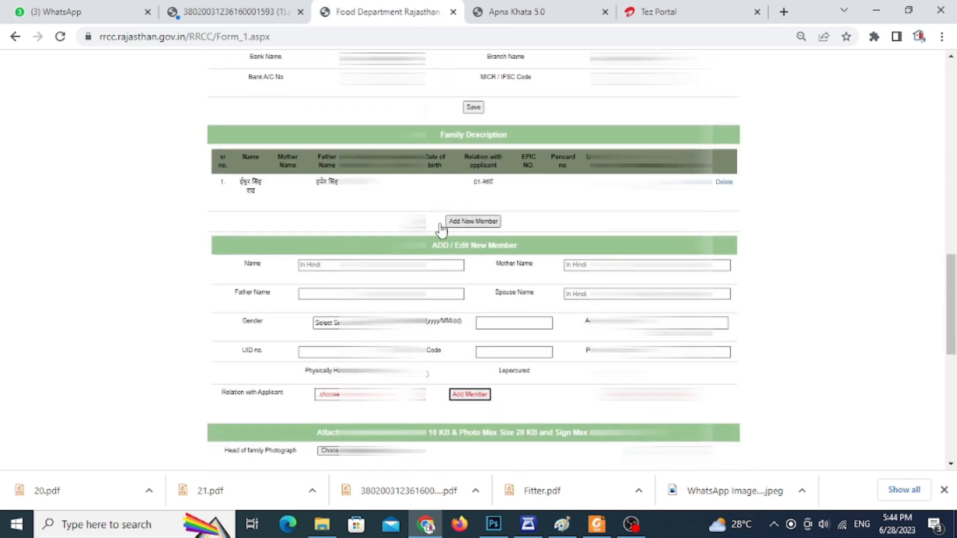
{"action": "left_click", "coordinate": [381, 265]}
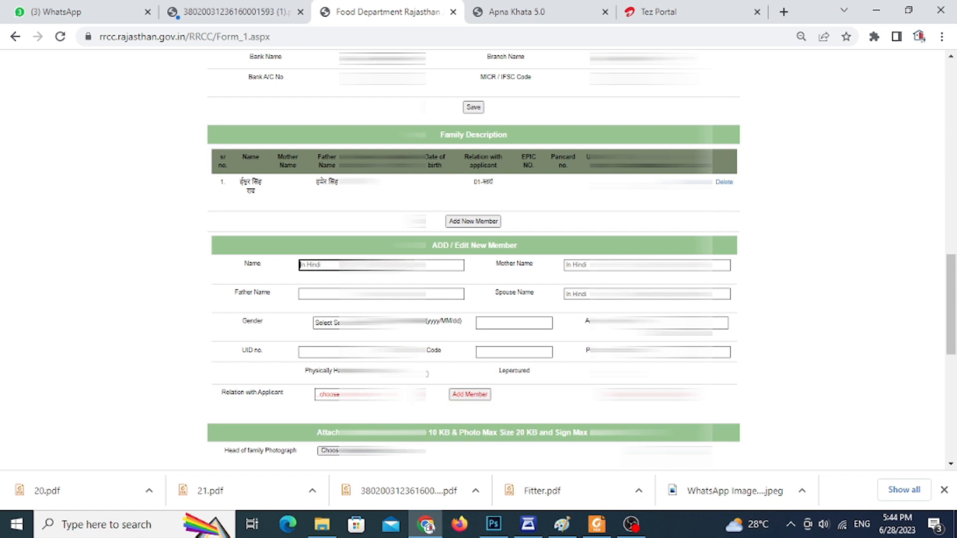
{"action": "key", "text": "alt+shift"}
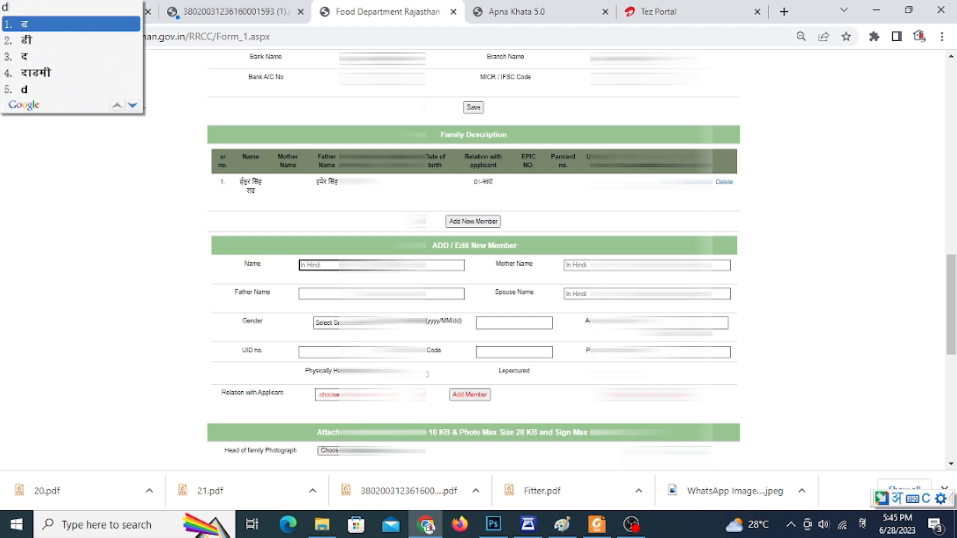
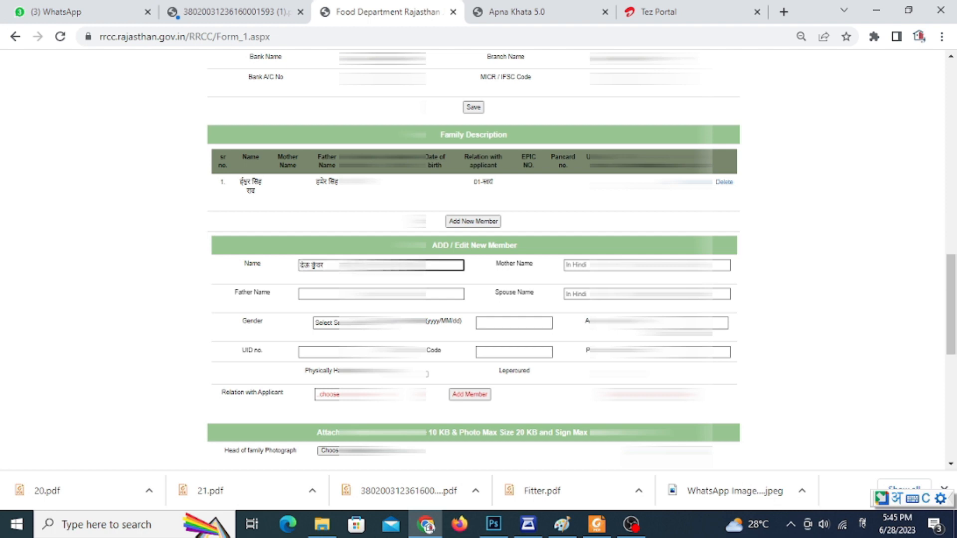
{"action": "key", "text": "alt+shift"}
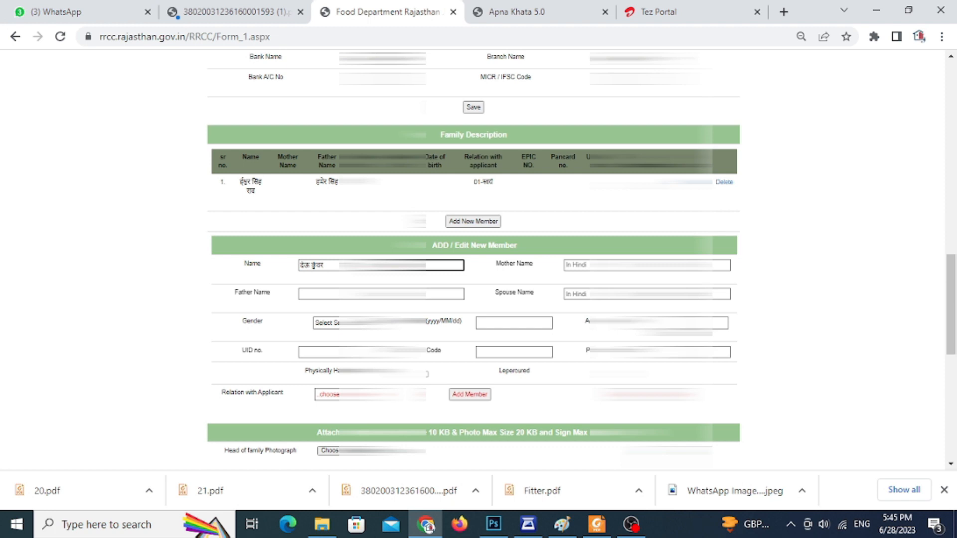
Enter the new member's mother name in Hindi.
{"action": "left_click", "coordinate": [580, 265]}
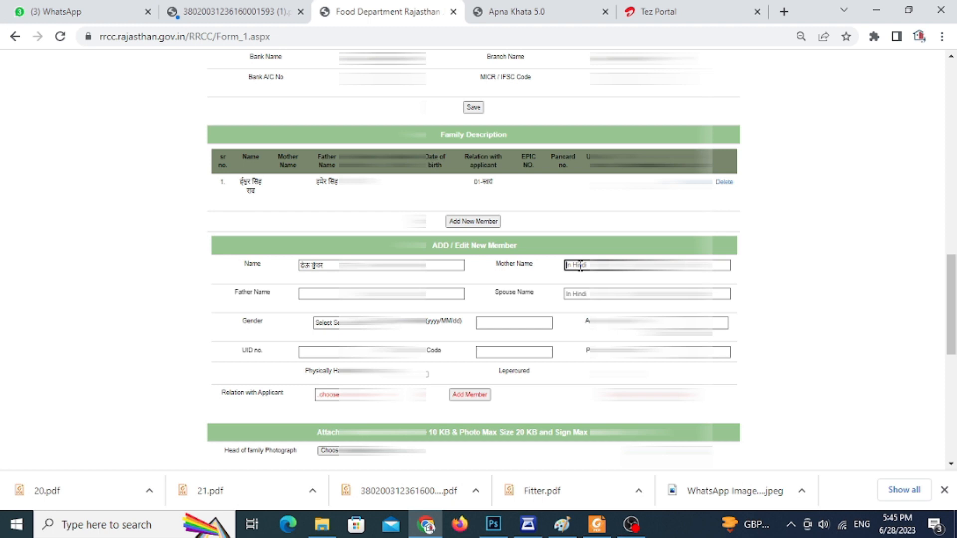
{"action": "type", "text": "pa"}
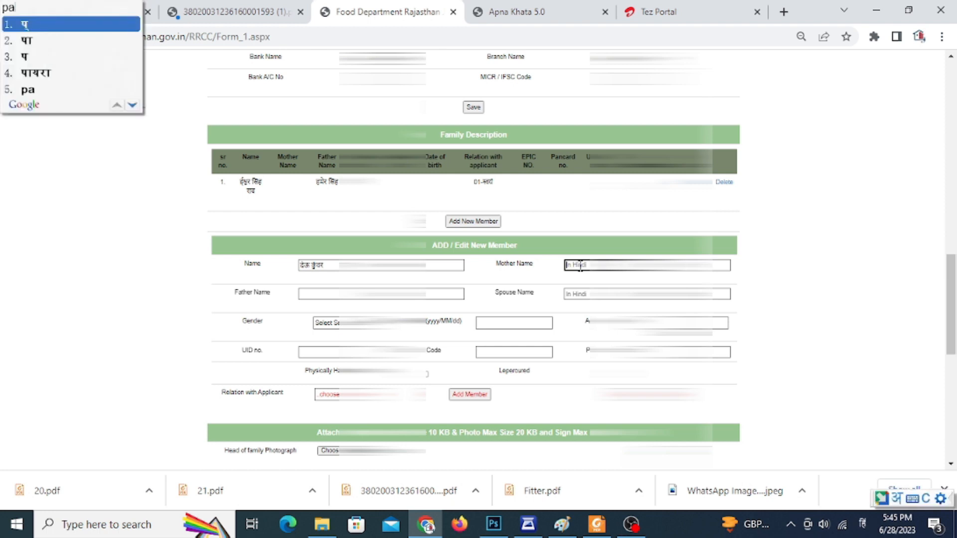
{"action": "type", "text": "ras"}
{"action": "key", "text": "Tab"}
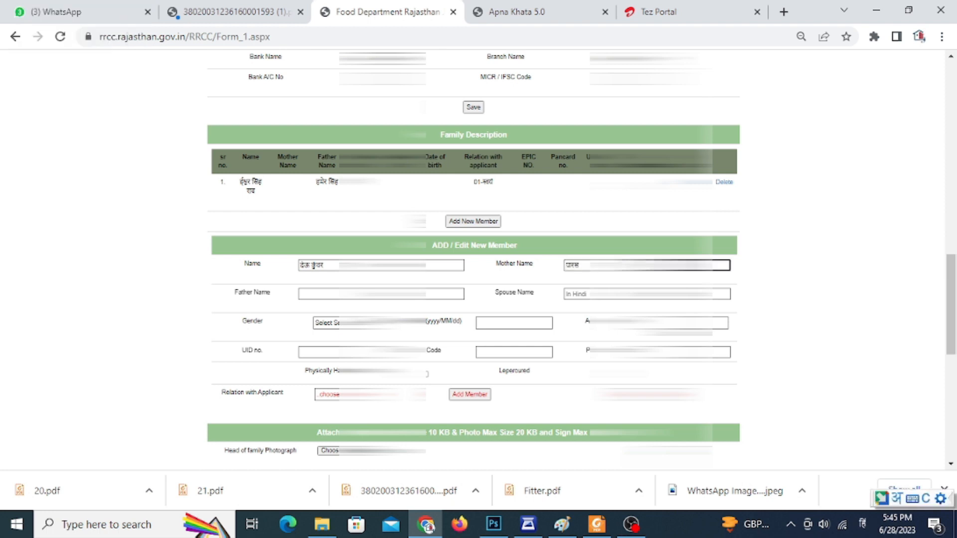
{"action": "key", "text": "alt+shift"}
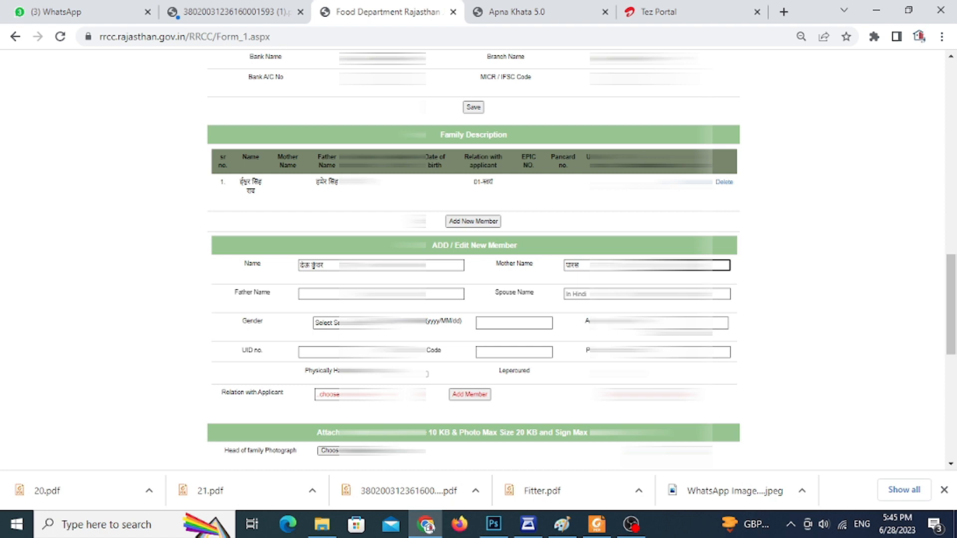
Enter the new member's father name in Hindi, replacing any text entered in English.
{"action": "left_click", "coordinate": [309, 299]}
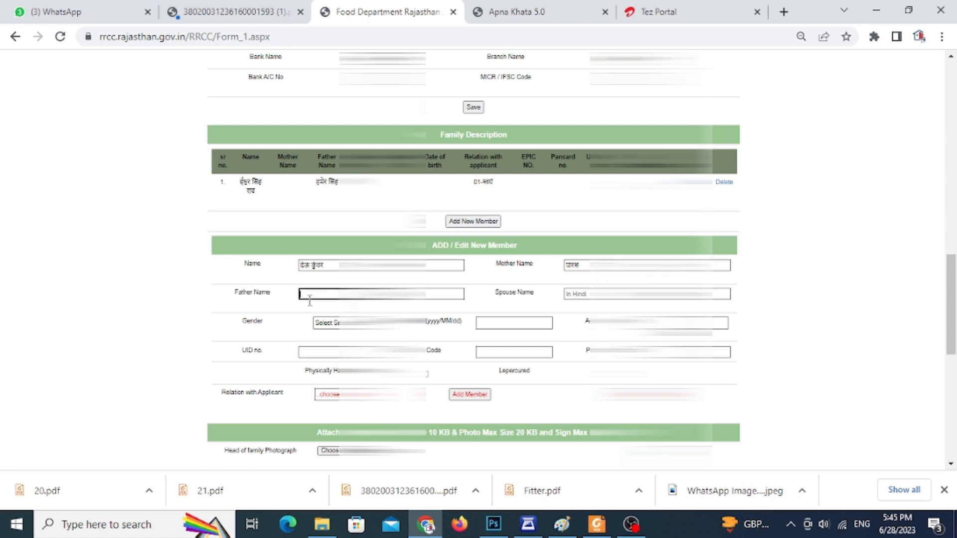
{"action": "left_click_drag", "start_coordinate": [335, 296], "coordinate": [294, 298]}
{"action": "key", "text": "alt+shift"}
{"action": "key", "text": "BackSpace"}
{"action": "key", "text": "BackSpace"}
{"action": "key", "text": "BackSpace"}
{"action": "key", "text": "BackSpace"}
{"action": "key", "text": "BackSpace"}
{"action": "key", "text": "BackSpace"}
{"action": "key", "text": "BackSpace"}
{"action": "key", "text": "BackSpace"}
{"action": "key", "text": "BackSpace"}
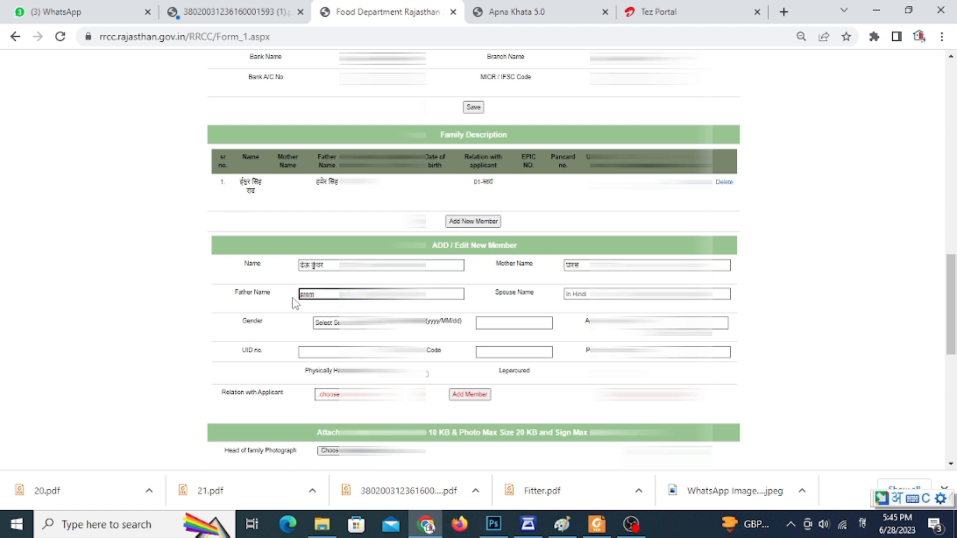
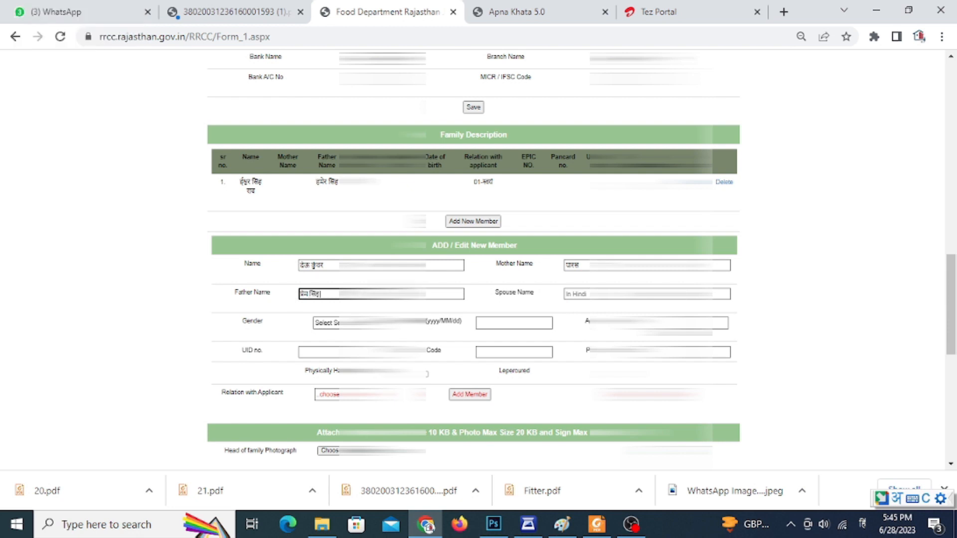
{"action": "key", "text": "alt+shift"}
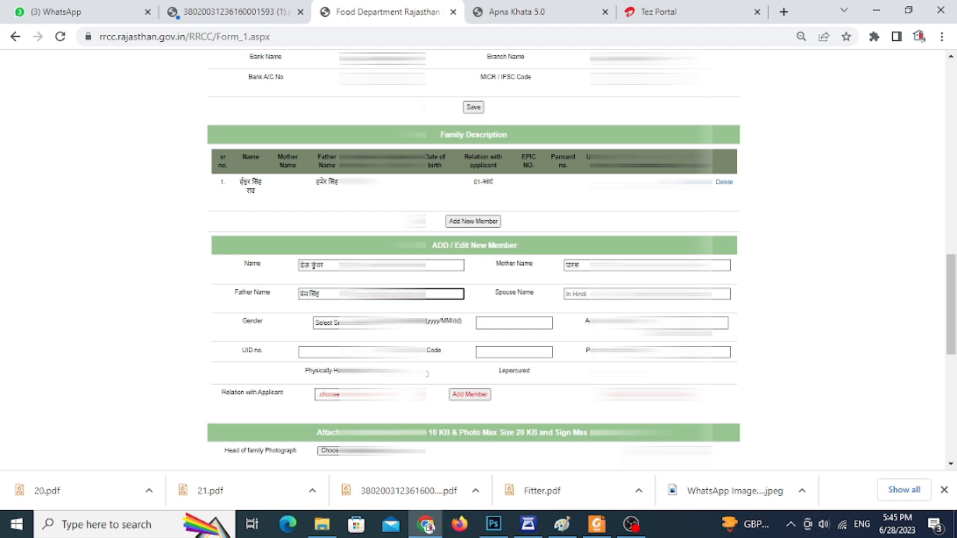
Fill in the spouse name for the new family member.
{"action": "left_click", "coordinate": [530, 292]}
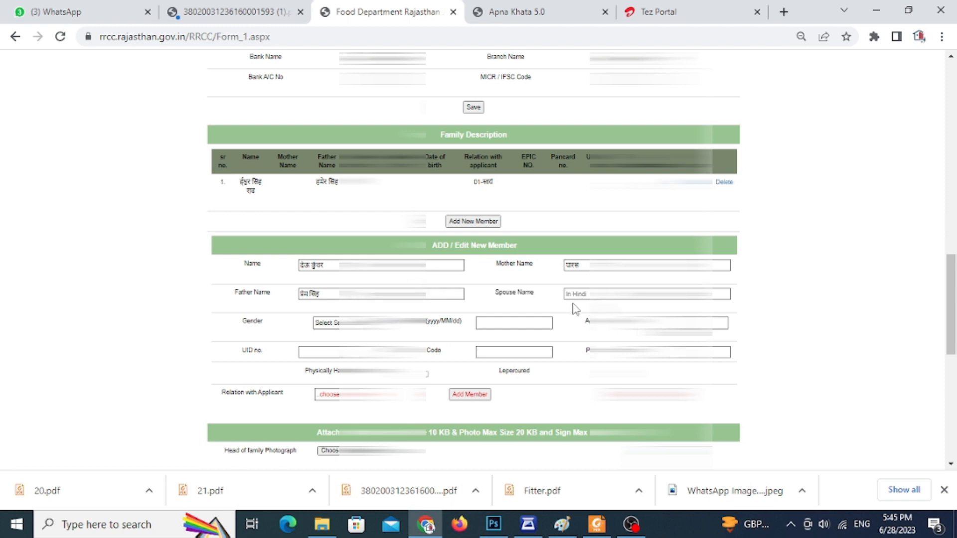
{"action": "left_click", "coordinate": [586, 295]}
{"action": "type", "text": "sh"}
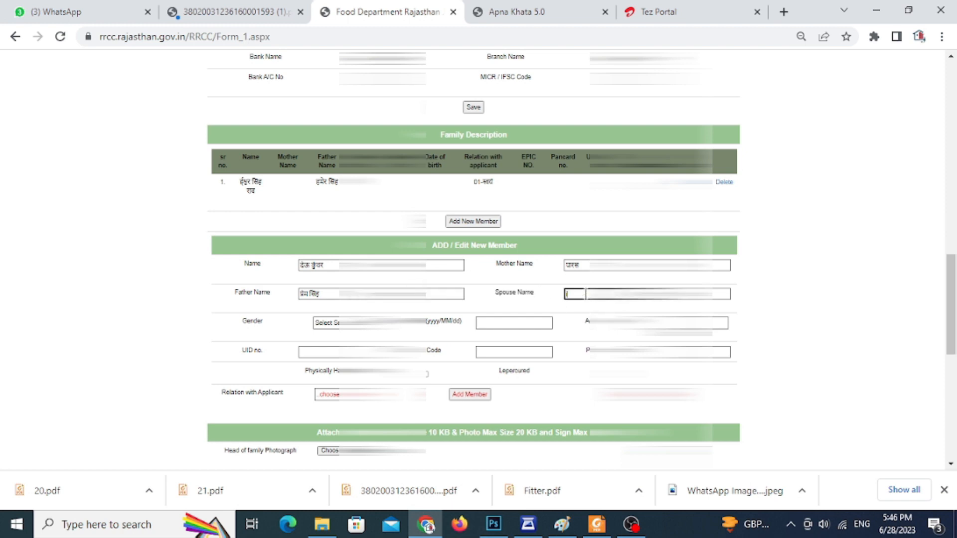
{"action": "type", "text": "var"}
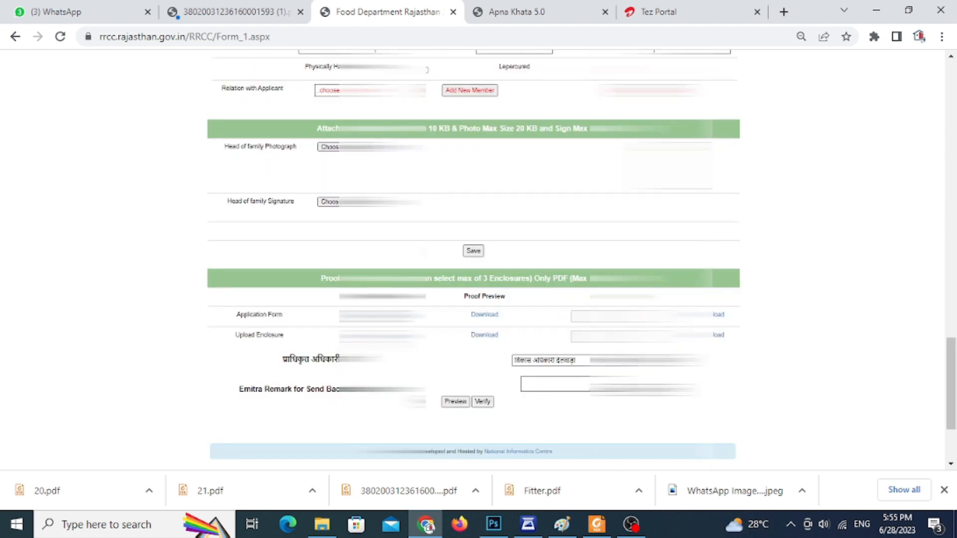
Start uploading an enclosure for the application form and choose APPLICATION FORM as the proof type.
{"action": "left_click", "coordinate": [718, 316]}
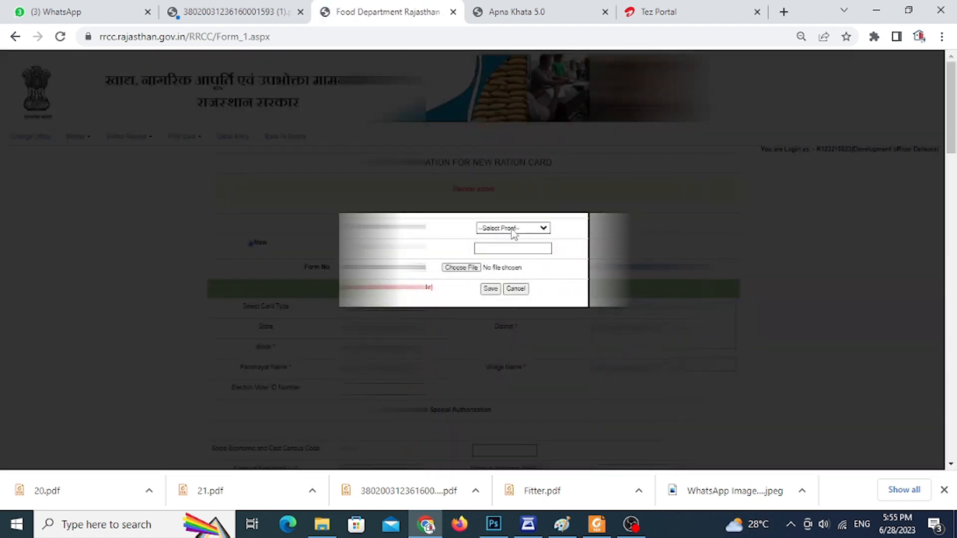
{"action": "left_click", "coordinate": [513, 228]}
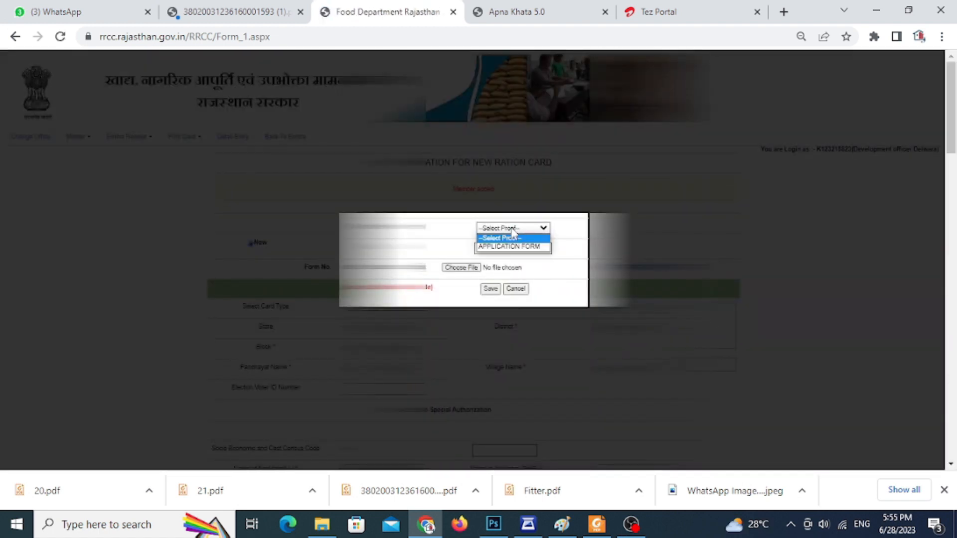
{"action": "left_click", "coordinate": [514, 246]}
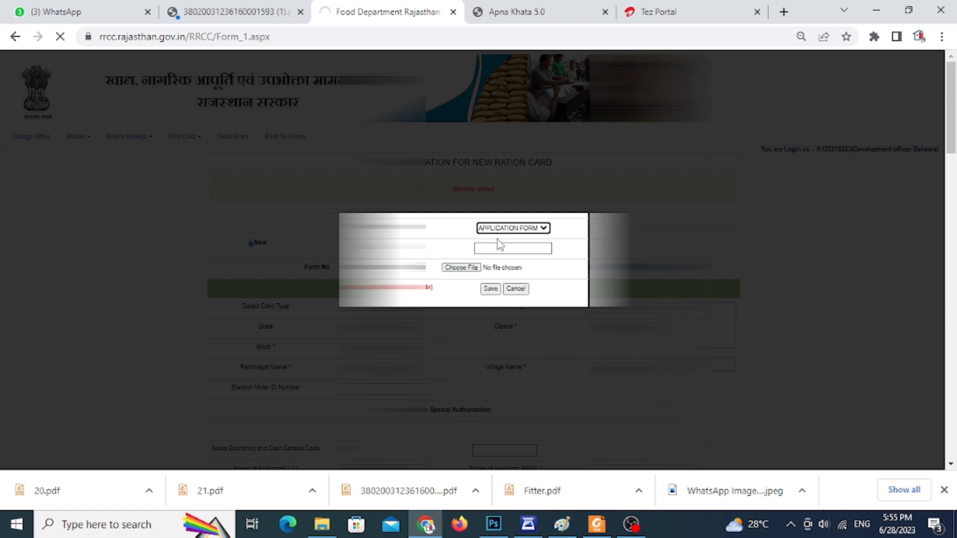
{"action": "left_click", "coordinate": [499, 231]}
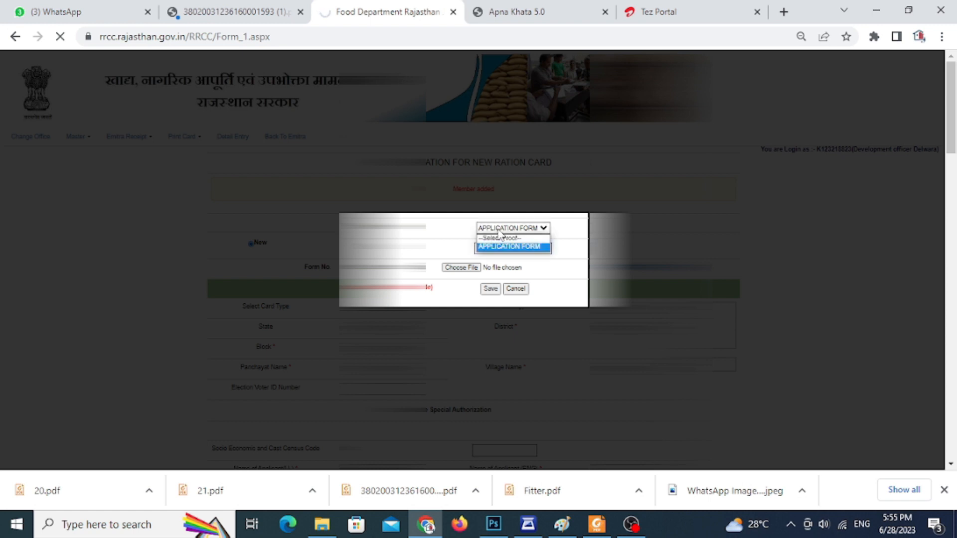
{"action": "left_click", "coordinate": [506, 239]}
{"action": "left_click", "coordinate": [510, 231]}
{"action": "left_click", "coordinate": [512, 248]}
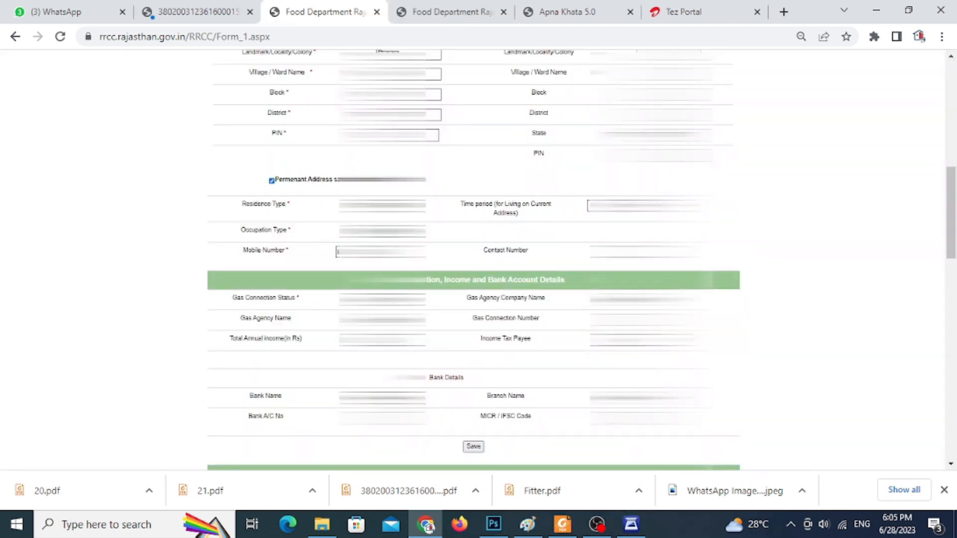
Select the bank name under Bank Details and save the section.
{"action": "left_click", "coordinate": [382, 395]}
{"action": "scroll", "coordinate": [389, 370], "scroll_direction": "down", "scroll_amount": 10}
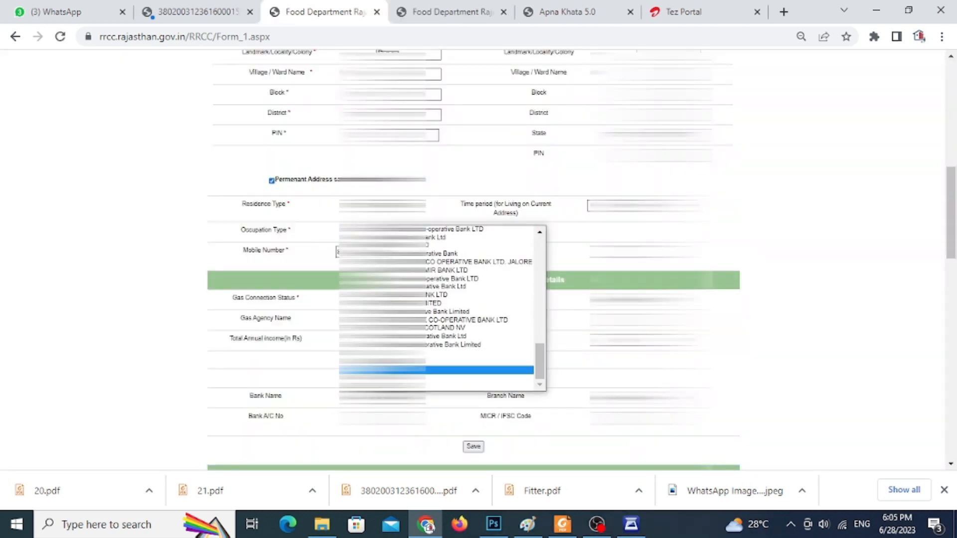
{"action": "left_click", "coordinate": [412, 387]}
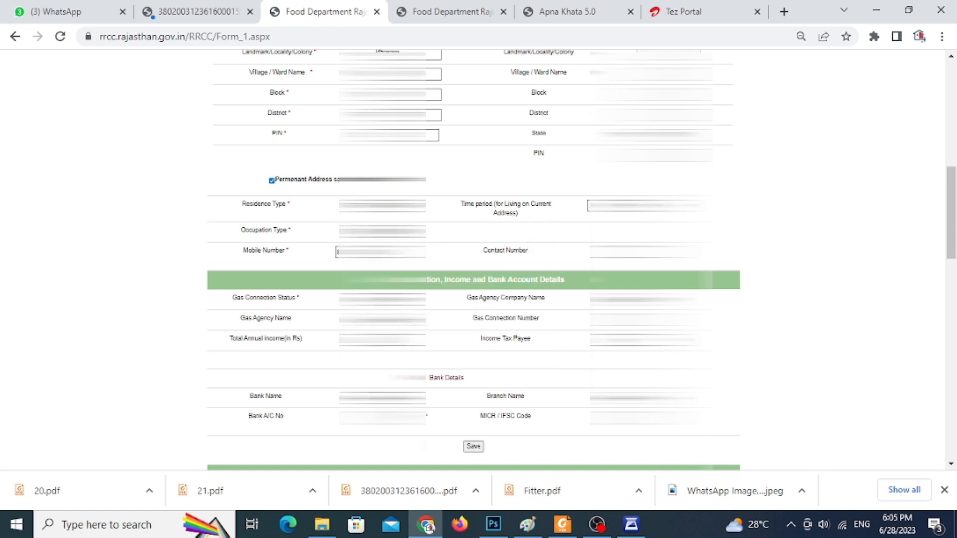
{"action": "scroll", "coordinate": [421, 384], "scroll_direction": "down", "scroll_amount": 3}
{"action": "scroll", "coordinate": [428, 358], "scroll_direction": "up", "scroll_amount": 1}
{"action": "scroll", "coordinate": [428, 357], "scroll_direction": "up", "scroll_amount": 1}
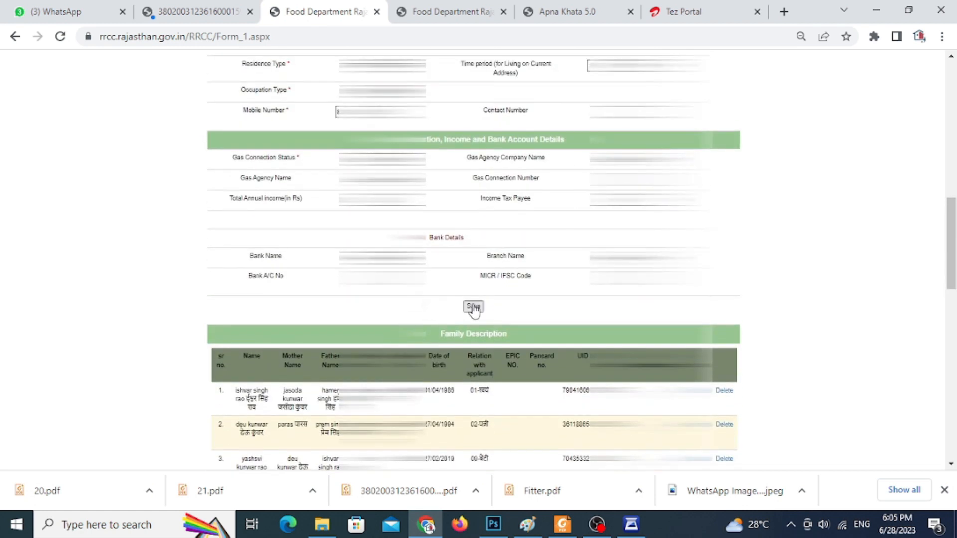
{"action": "left_click", "coordinate": [473, 308]}
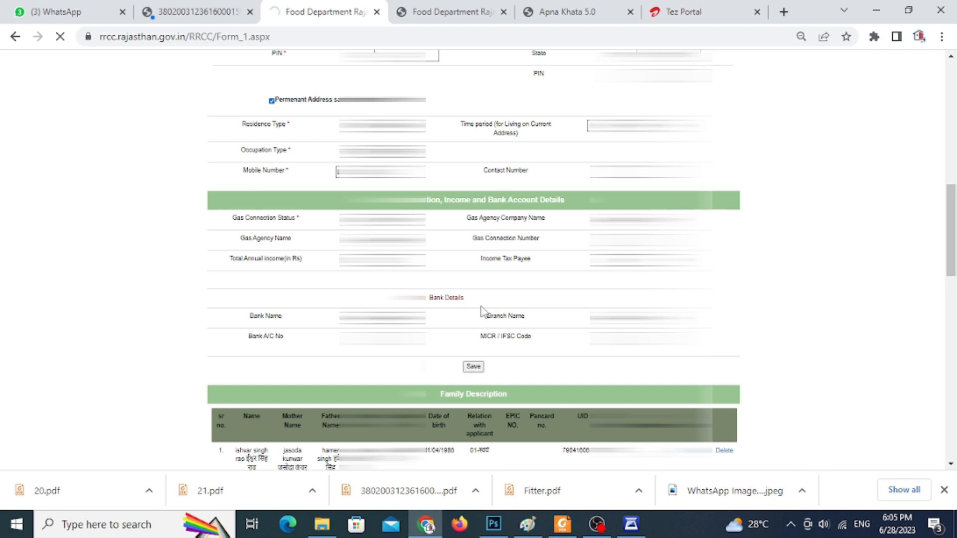
Review the application from personal information through family members, photograph, signature and uploaded enclosures.
{"action": "scroll", "coordinate": [481, 310], "scroll_direction": "up", "scroll_amount": 8}
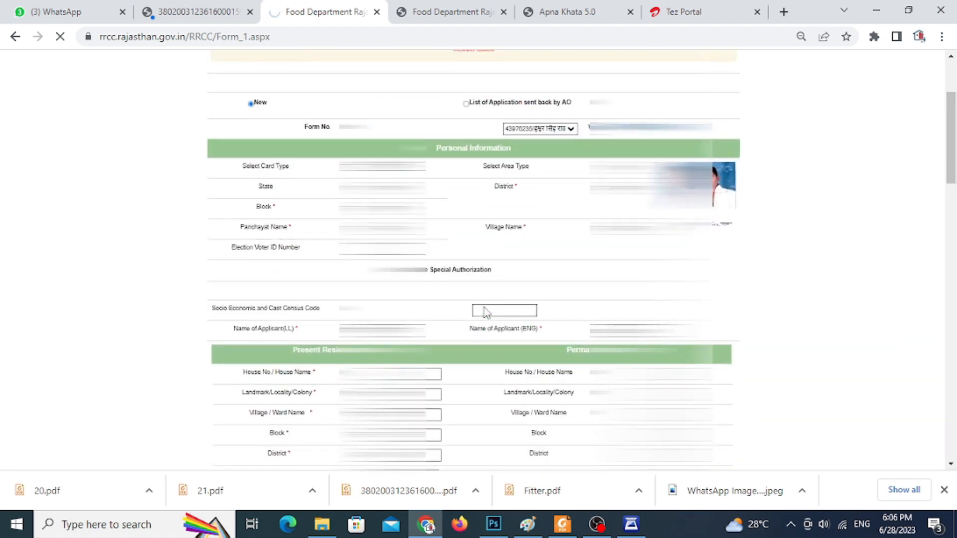
{"action": "scroll", "coordinate": [487, 311], "scroll_direction": "up", "scroll_amount": 2}
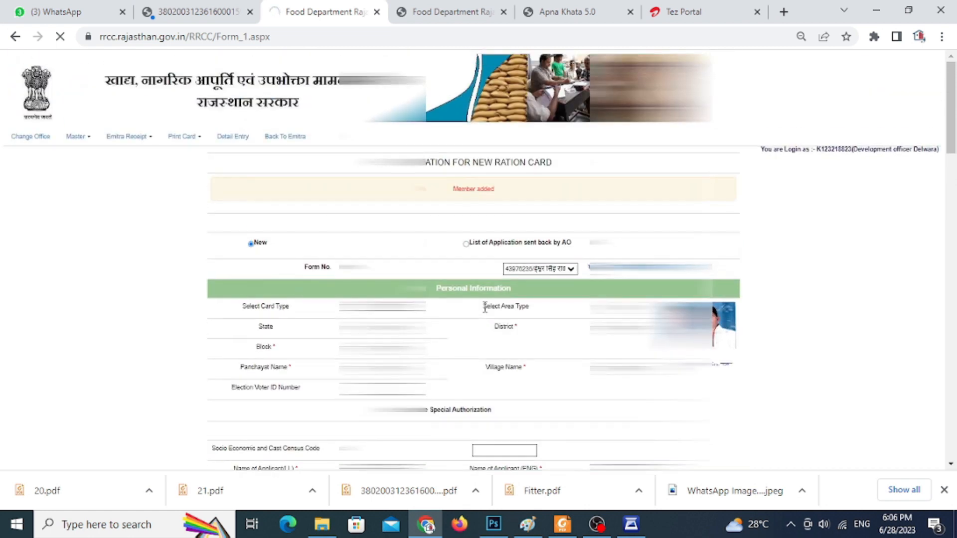
{"action": "scroll", "coordinate": [491, 313], "scroll_direction": "down", "scroll_amount": 6}
{"action": "scroll", "coordinate": [491, 313], "scroll_direction": "down", "scroll_amount": 7}
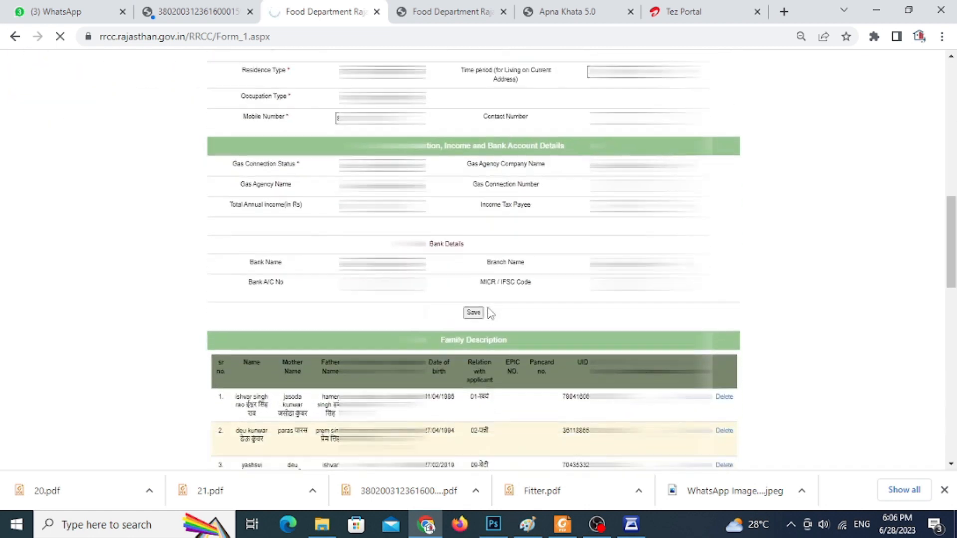
{"action": "scroll", "coordinate": [488, 312], "scroll_direction": "down", "scroll_amount": 10}
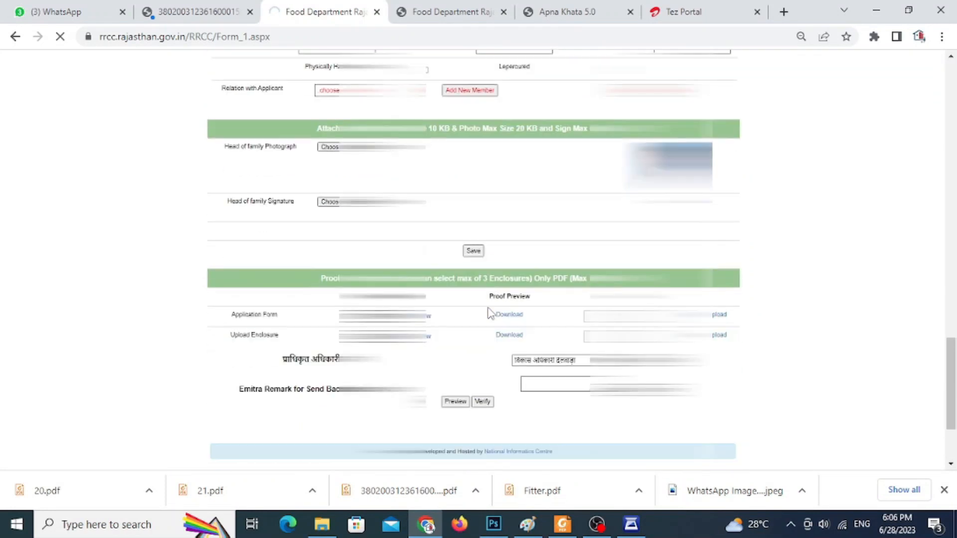
{"action": "scroll", "coordinate": [489, 313], "scroll_direction": "down", "scroll_amount": 2}
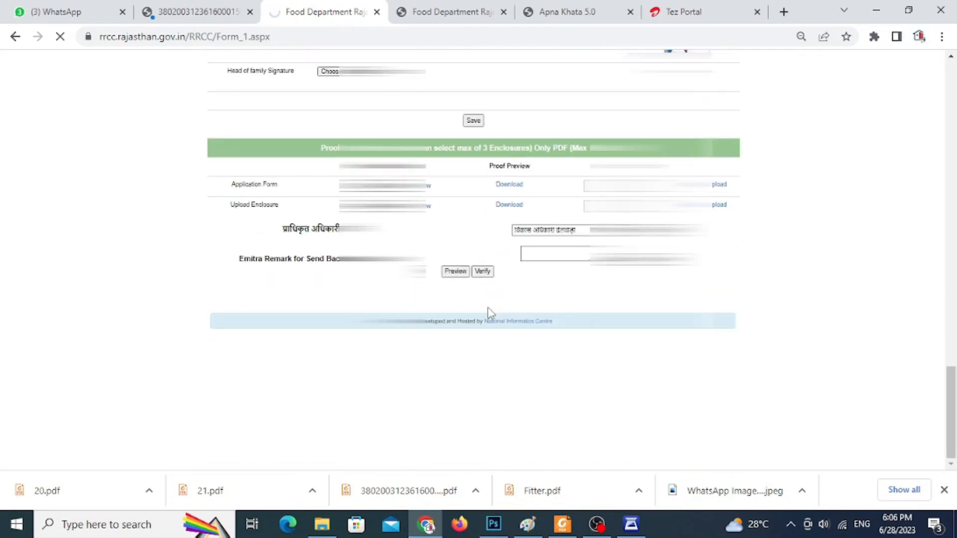
{"action": "scroll", "coordinate": [490, 313], "scroll_direction": "up", "scroll_amount": 6}
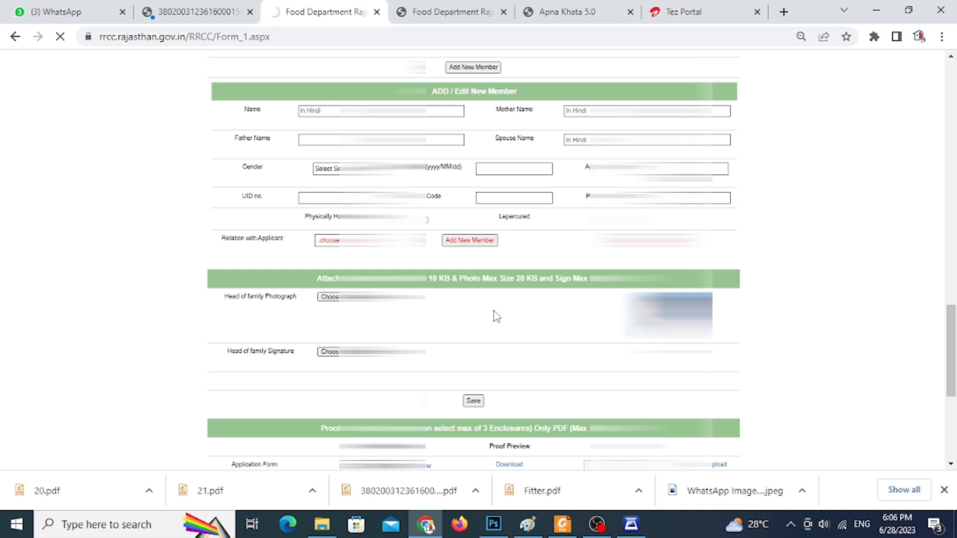
{"action": "scroll", "coordinate": [497, 316], "scroll_direction": "up", "scroll_amount": 8}
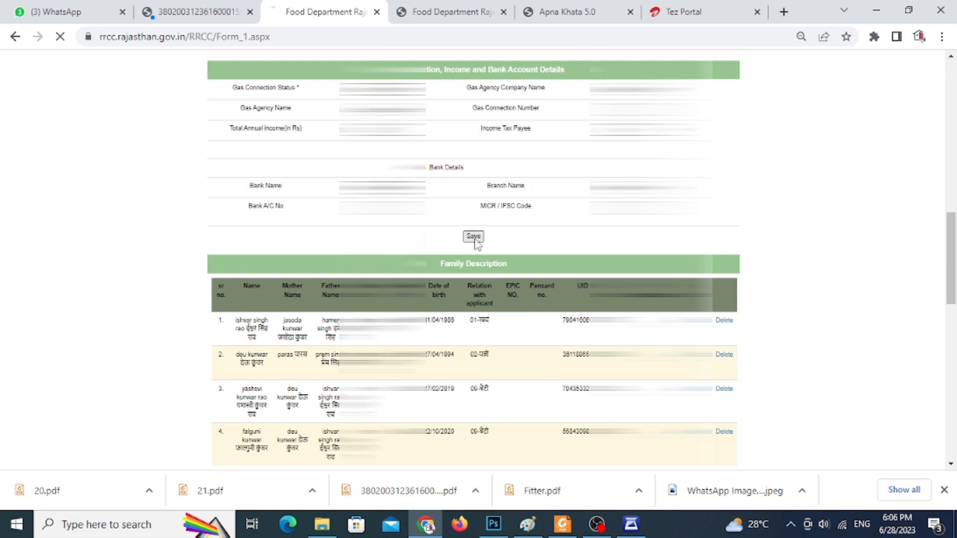
Confirm saving the application details and verify the form.
{"action": "key", "text": "Return"}
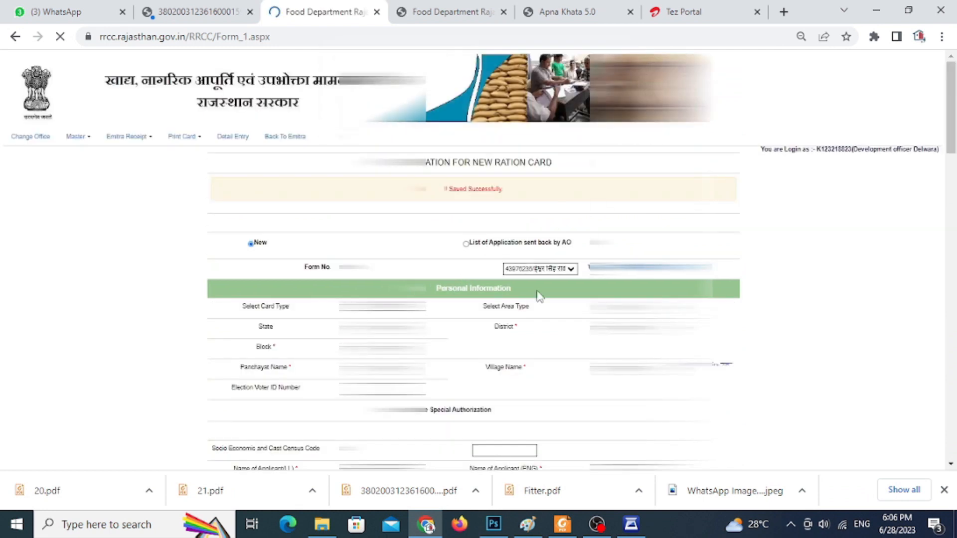
{"action": "scroll", "coordinate": [538, 299], "scroll_direction": "down", "scroll_amount": 10}
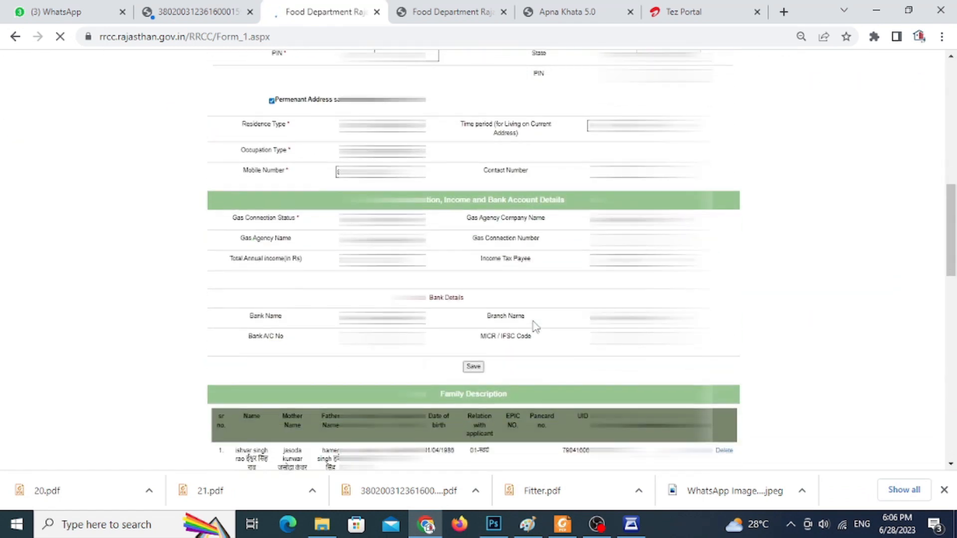
{"action": "scroll", "coordinate": [536, 326], "scroll_direction": "down", "scroll_amount": 7}
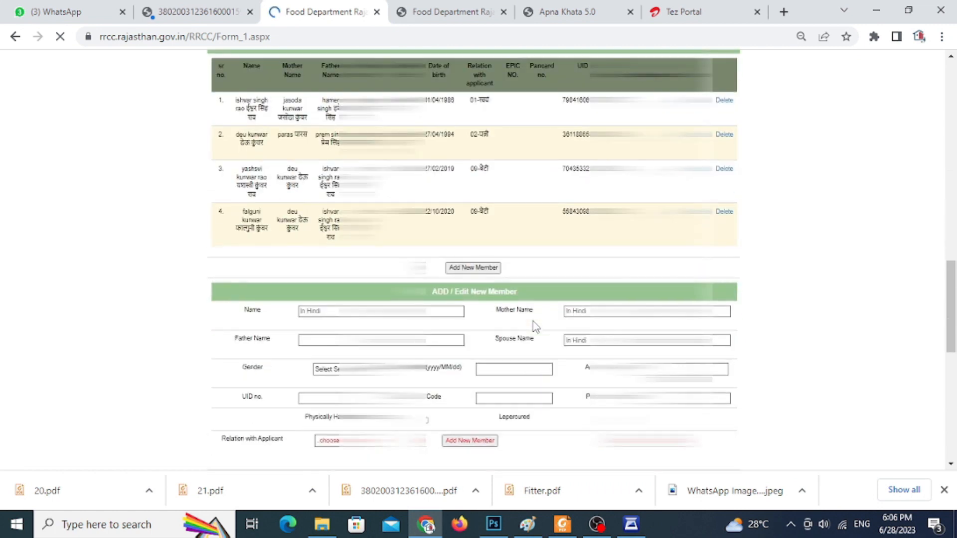
{"action": "scroll", "coordinate": [536, 326], "scroll_direction": "down", "scroll_amount": 7}
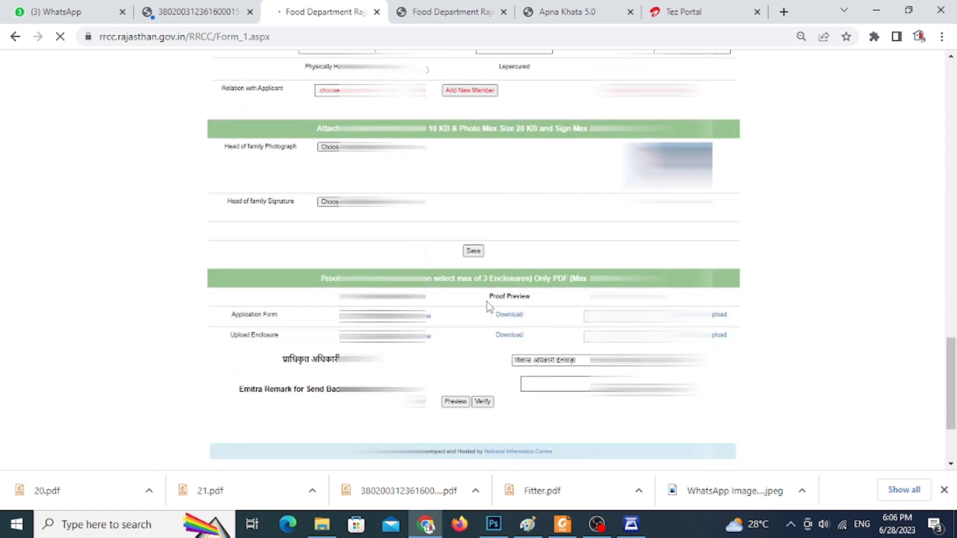
{"action": "left_click", "coordinate": [484, 402]}
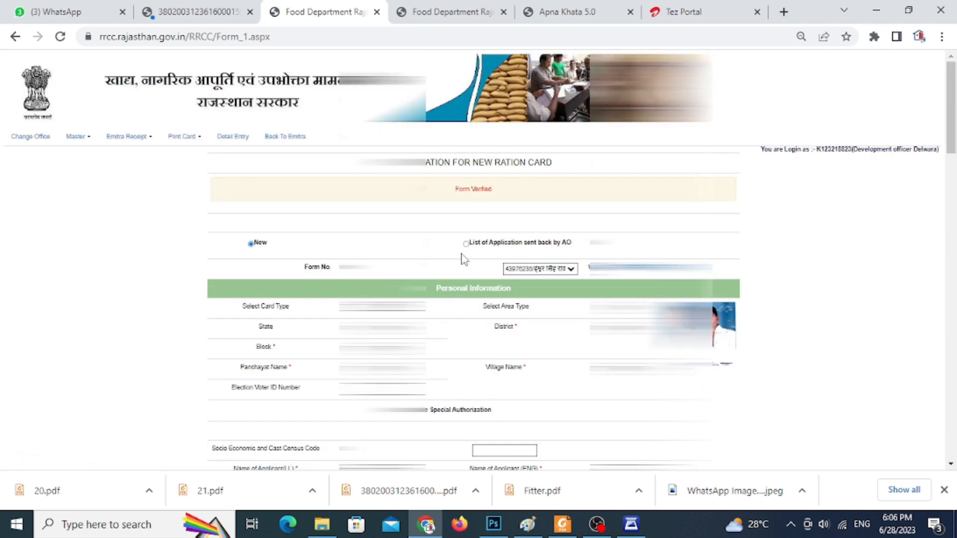
Generate the token, send the verified application to process and accept the confirmation.
{"action": "scroll", "coordinate": [477, 265], "scroll_direction": "down", "scroll_amount": 3}
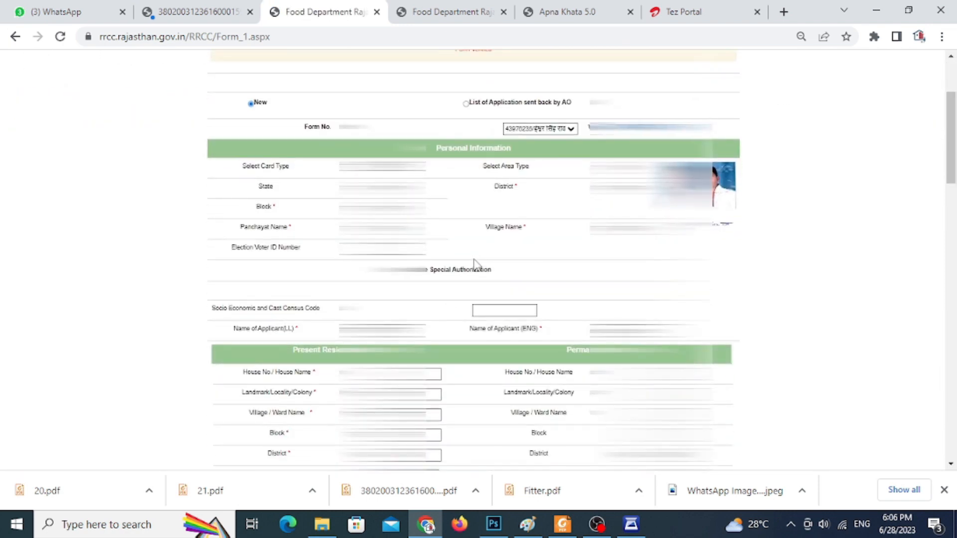
{"action": "scroll", "coordinate": [475, 264], "scroll_direction": "down", "scroll_amount": 20}
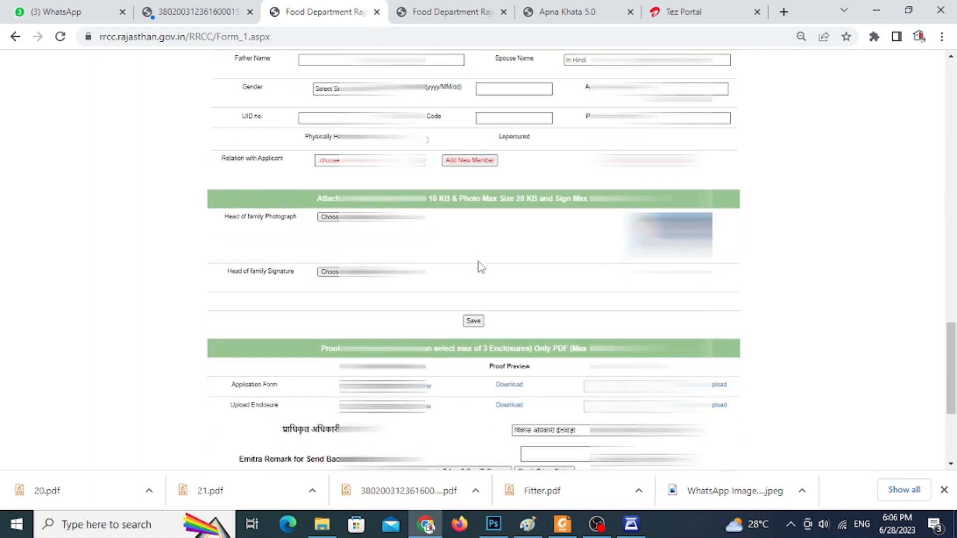
{"action": "scroll", "coordinate": [480, 267], "scroll_direction": "down", "scroll_amount": 4}
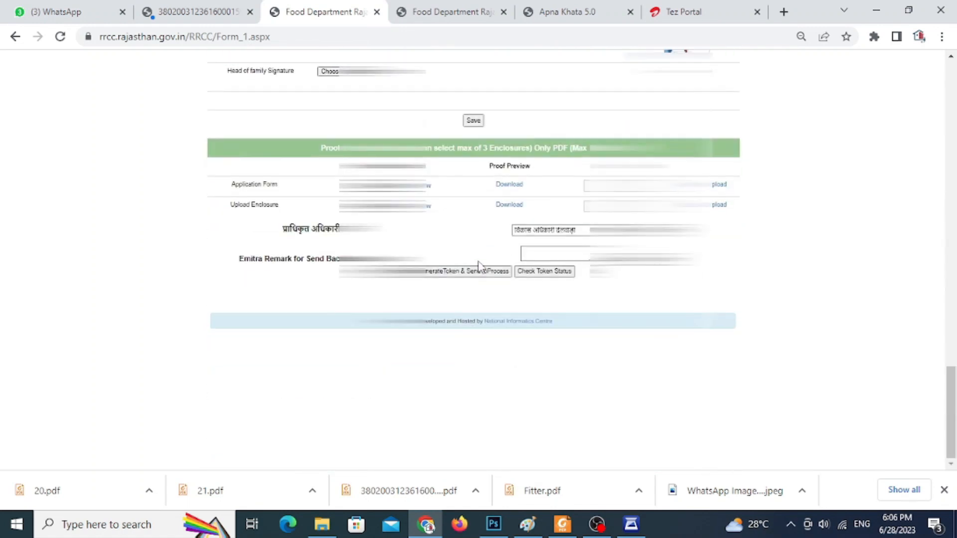
{"action": "left_click", "coordinate": [452, 277]}
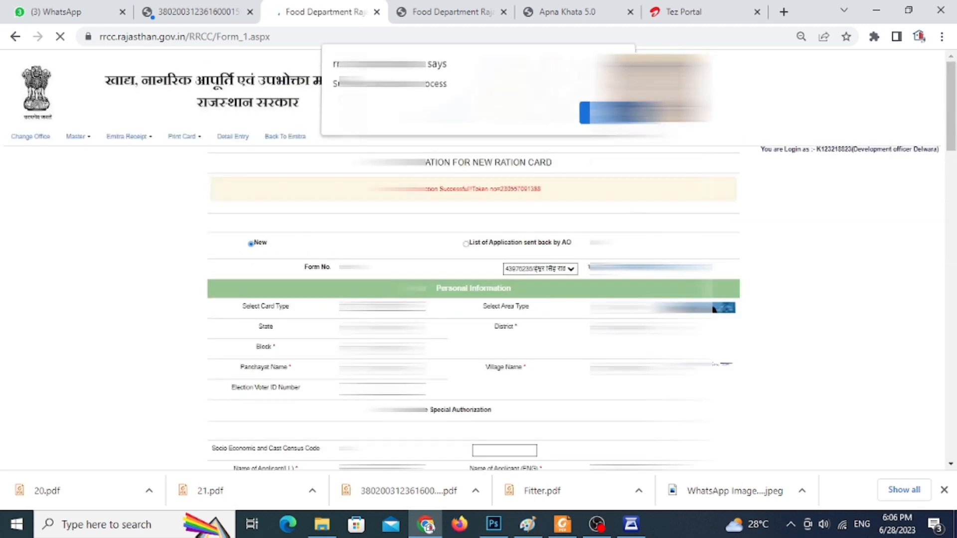
{"action": "key", "text": "Return"}
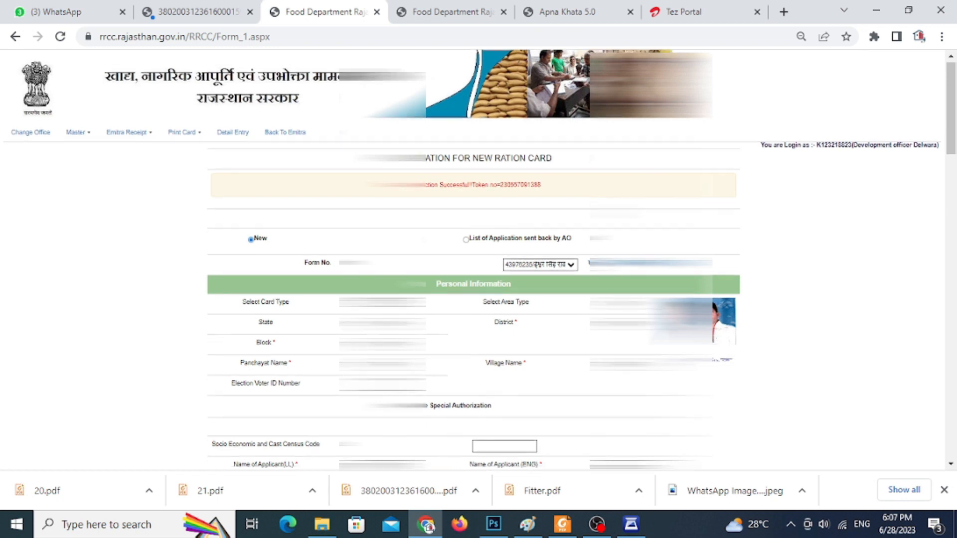
Check the token status of the submitted application and dismiss the alert.
{"action": "scroll", "coordinate": [474, 260], "scroll_direction": "down", "scroll_amount": 20}
{"action": "scroll", "coordinate": [474, 250], "scroll_direction": "down", "scroll_amount": 2}
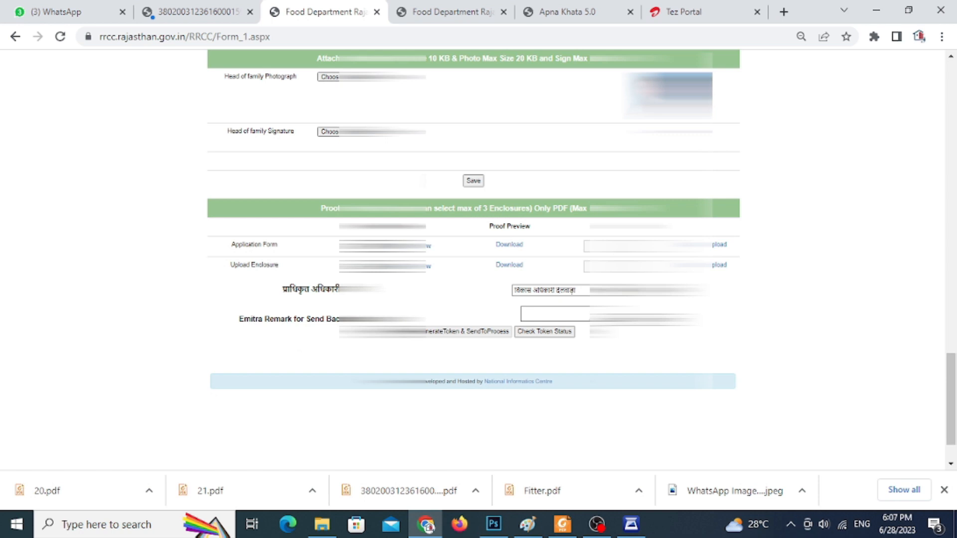
{"action": "scroll", "coordinate": [547, 315], "scroll_direction": "up", "scroll_amount": 20}
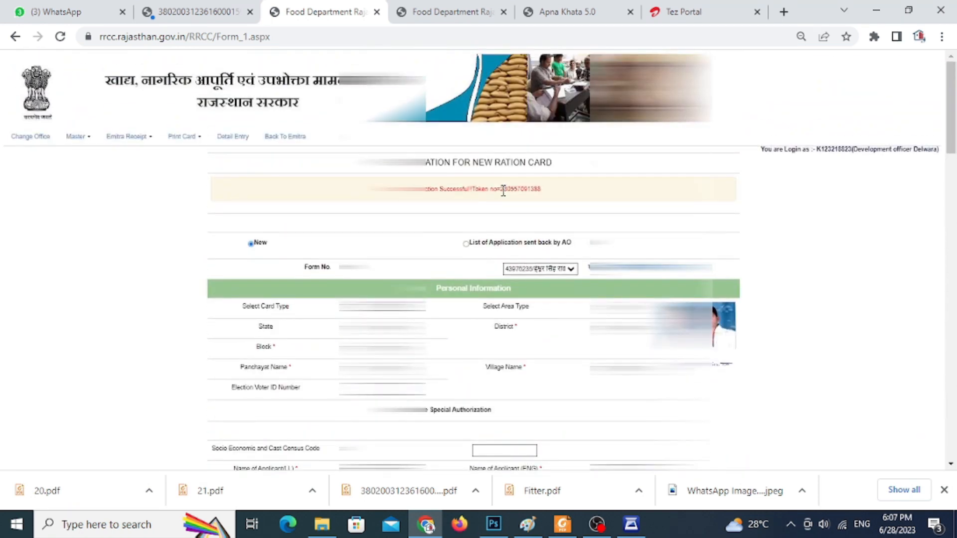
{"action": "left_click_drag", "start_coordinate": [512, 193], "coordinate": [540, 193]}
{"action": "scroll", "coordinate": [563, 227], "scroll_direction": "down", "scroll_amount": 15}
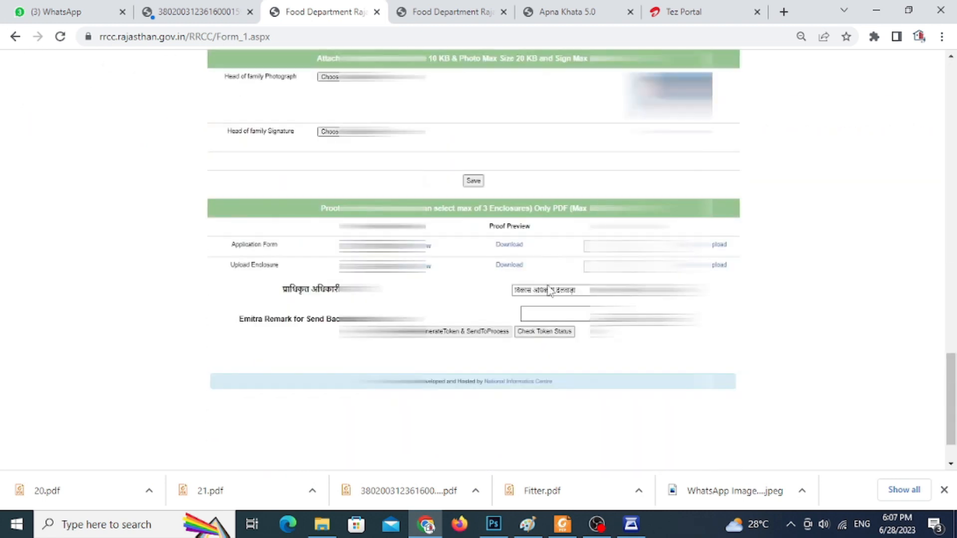
{"action": "left_click", "coordinate": [541, 272]}
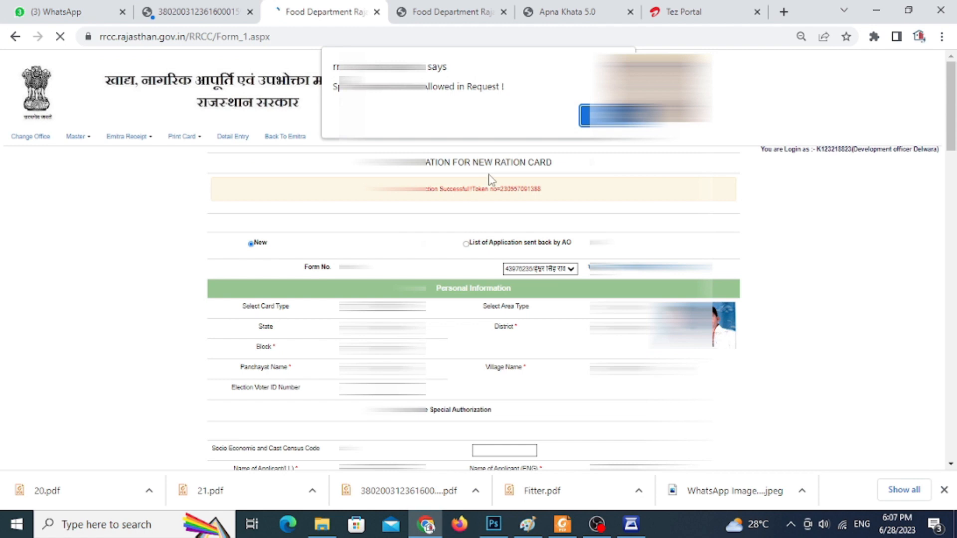
{"action": "key", "text": "Return"}
Open All Application Details and search the online ration card application status for all form types.
{"action": "scroll", "coordinate": [545, 212], "scroll_direction": "down", "scroll_amount": 4}
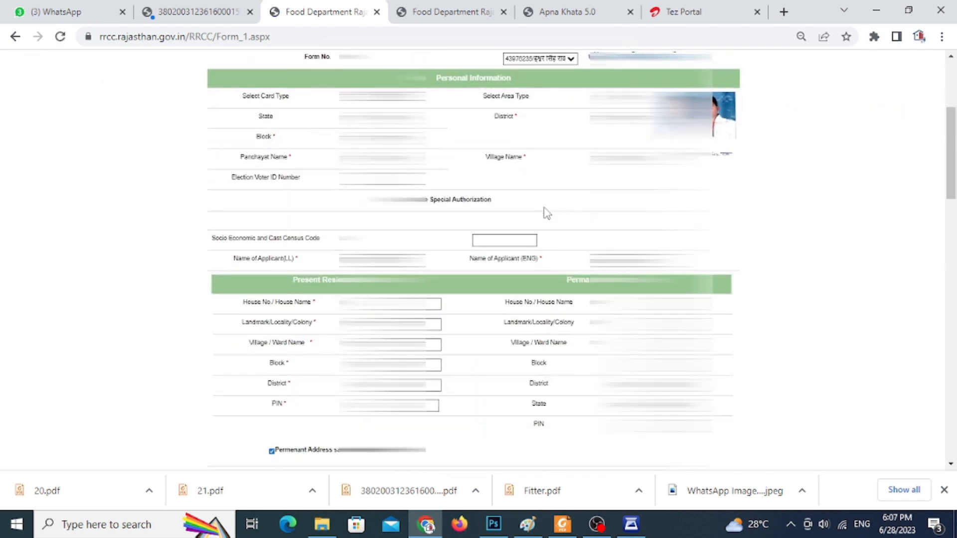
{"action": "scroll", "coordinate": [547, 213], "scroll_direction": "down", "scroll_amount": 12}
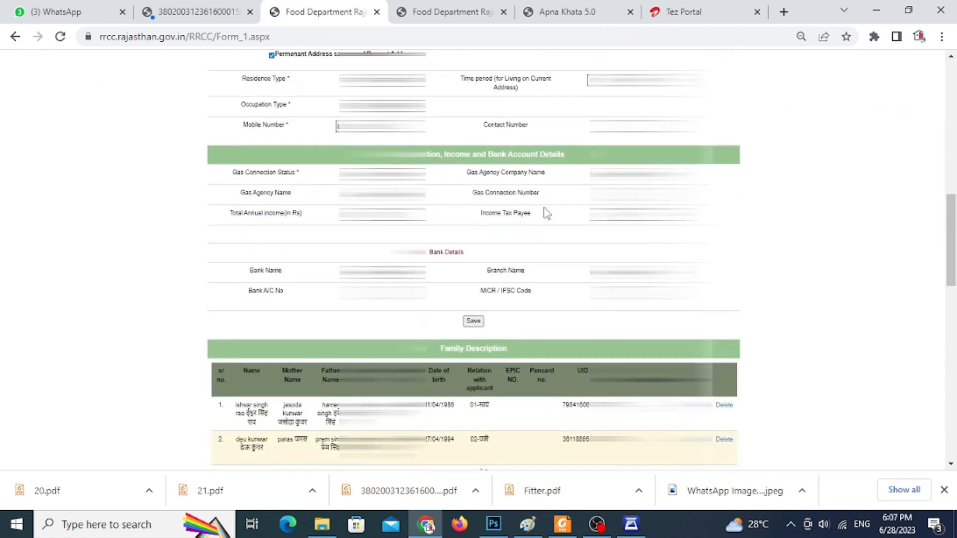
{"action": "scroll", "coordinate": [547, 214], "scroll_direction": "up", "scroll_amount": 7}
{"action": "scroll", "coordinate": [547, 214], "scroll_direction": "up", "scroll_amount": 10}
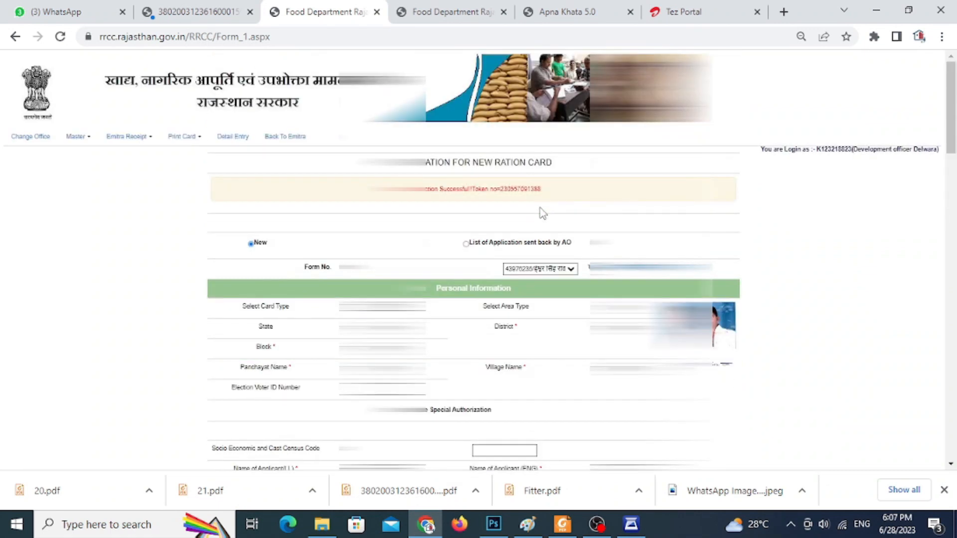
{"action": "left_click", "coordinate": [85, 139]}
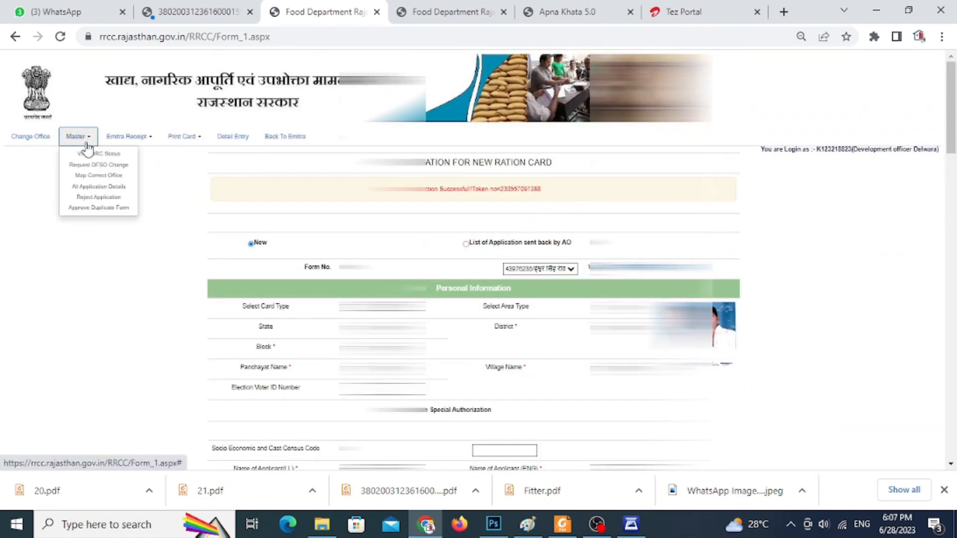
{"action": "left_click", "coordinate": [107, 188]}
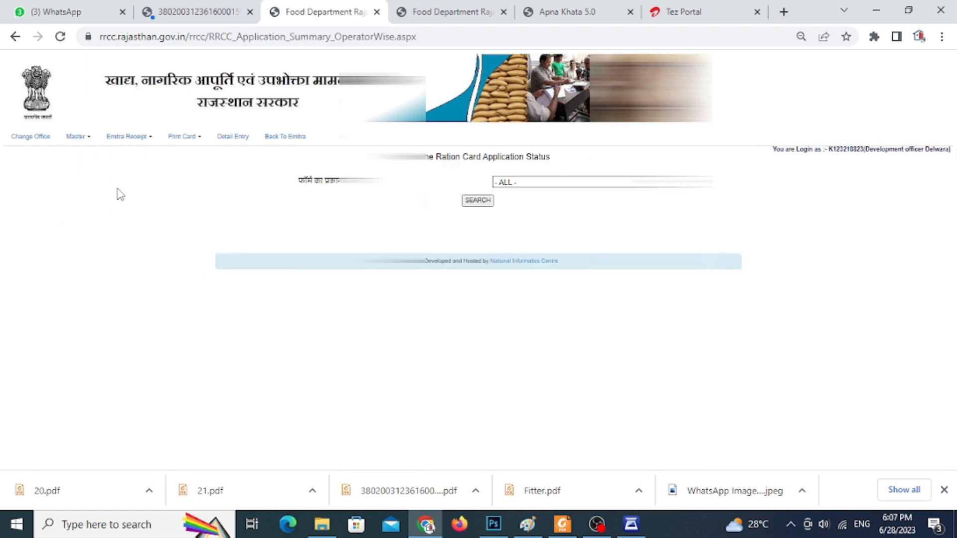
{"action": "left_click", "coordinate": [477, 201]}
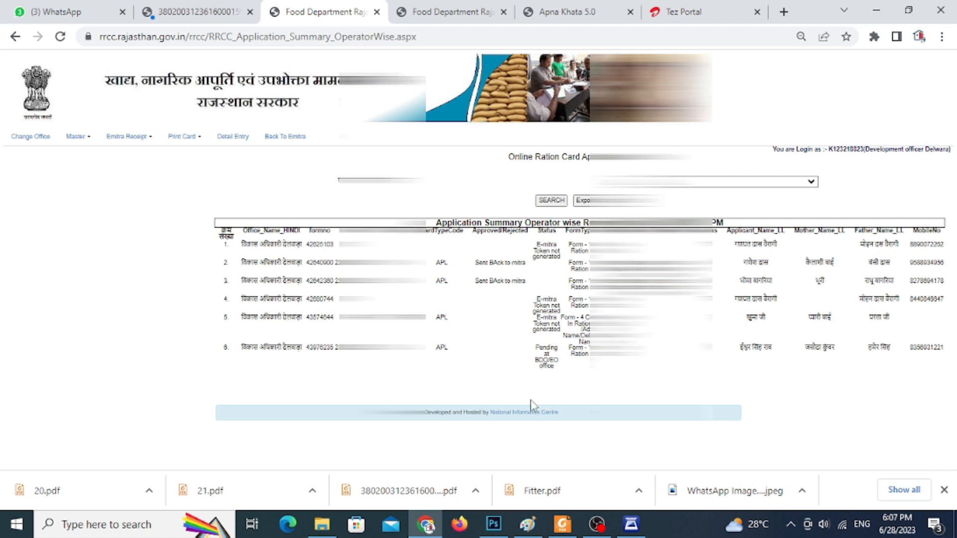
Examine the status of the last application in the operator-wise summary and go back to e-Mitra.
{"action": "left_click_drag", "start_coordinate": [535, 345], "coordinate": [560, 375]}
{"action": "left_click", "coordinate": [544, 361]}
{"action": "left_click", "coordinate": [560, 376]}
{"action": "left_click", "coordinate": [297, 143]}
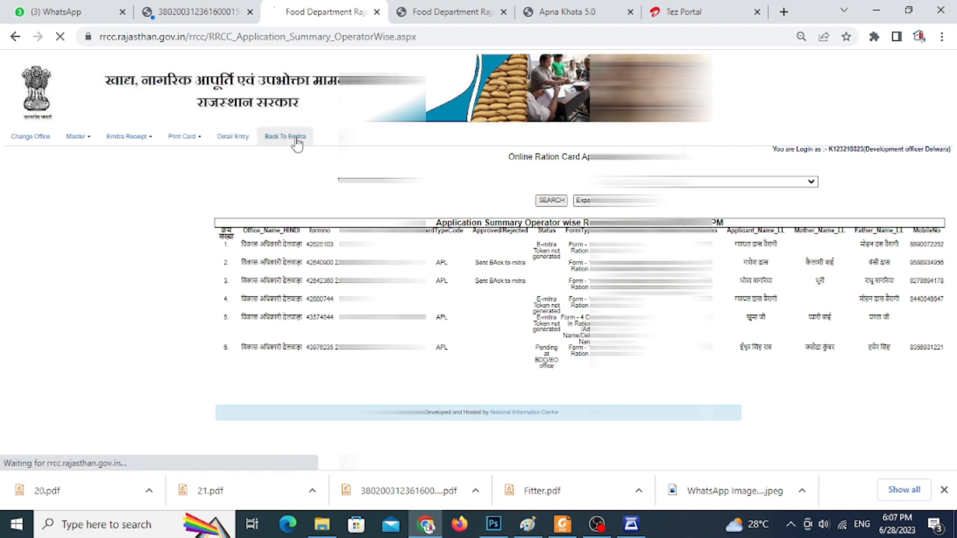